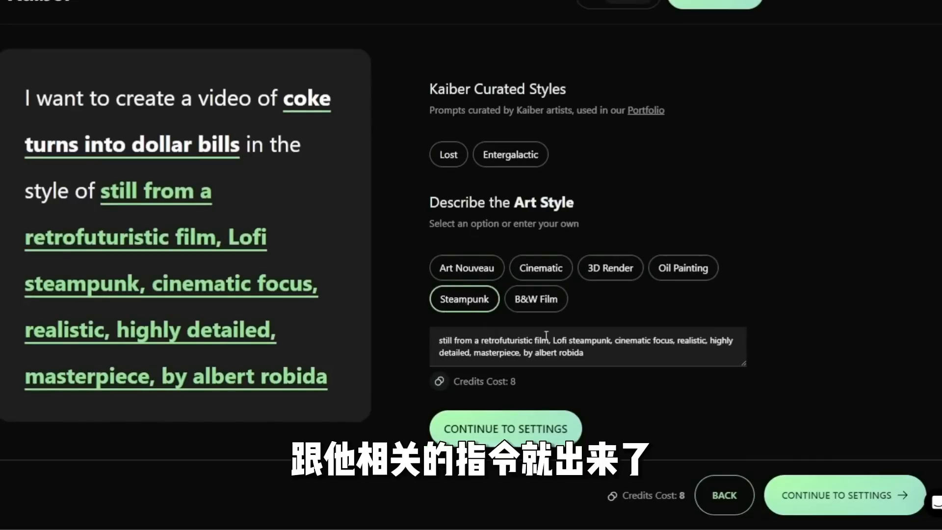
Continue to the settings of the coke-to-dollar-bills video, turn off the boomerang option and generate it
left_click(525, 441)
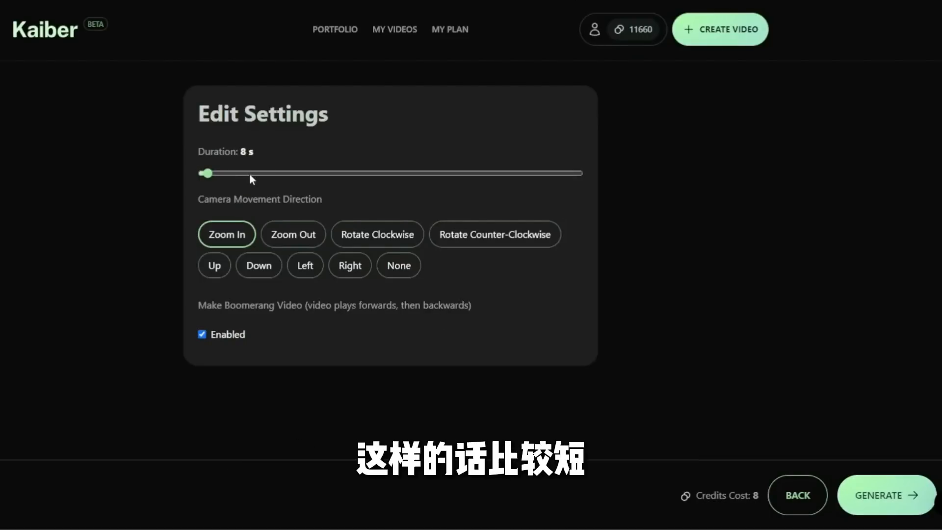
left_click(201, 334)
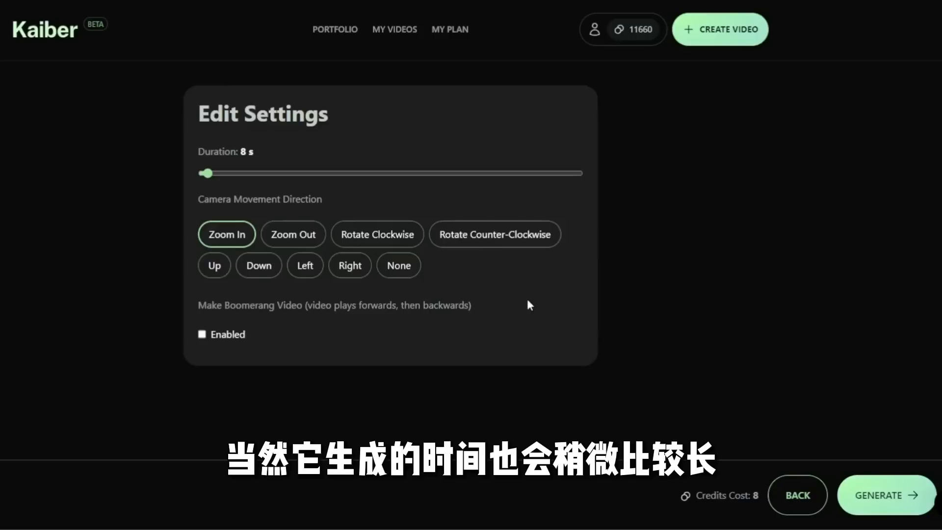
left_click(885, 496)
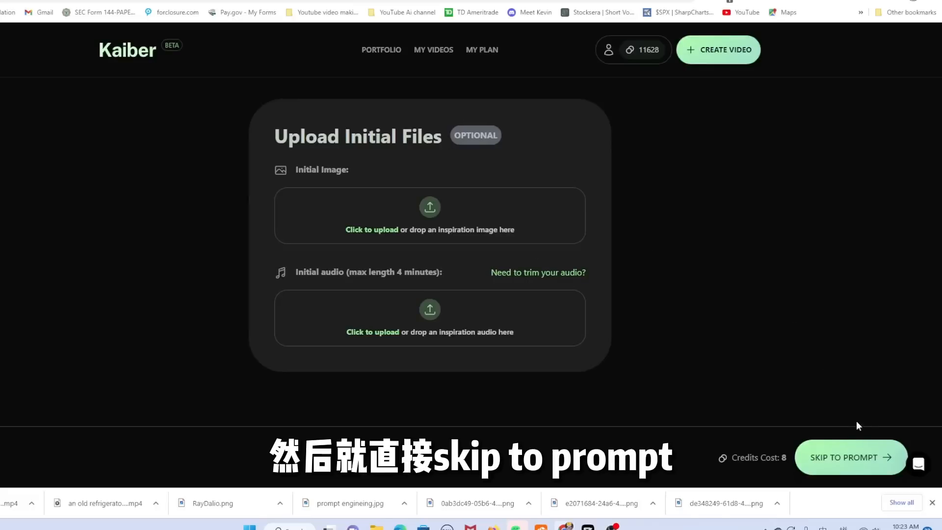
Skip the file upload and copy "a hyper realistic wild trout, fish, fishing, jumping out of the water, water splashes," from Midjourney's newbies-104 channel on Discord
left_click(857, 461)
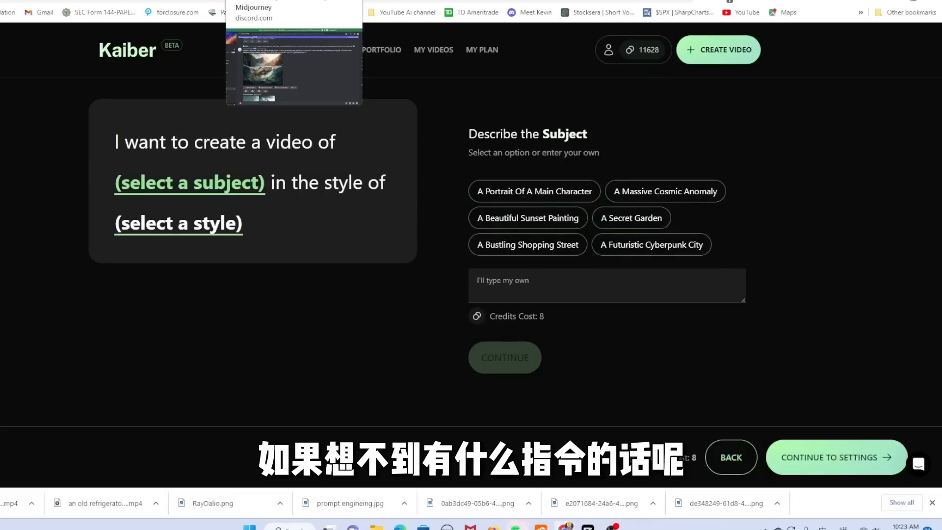
left_click(250, 1)
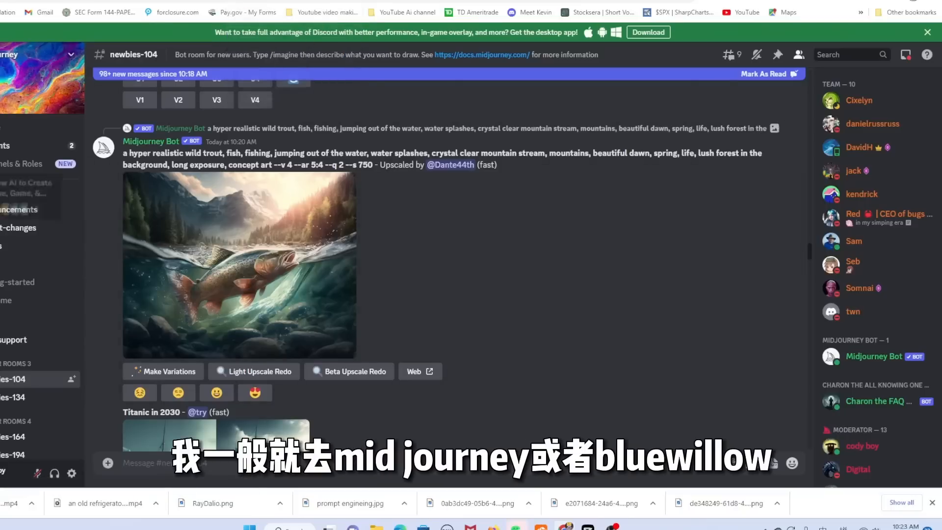
scroll(457, 287, "down", 2)
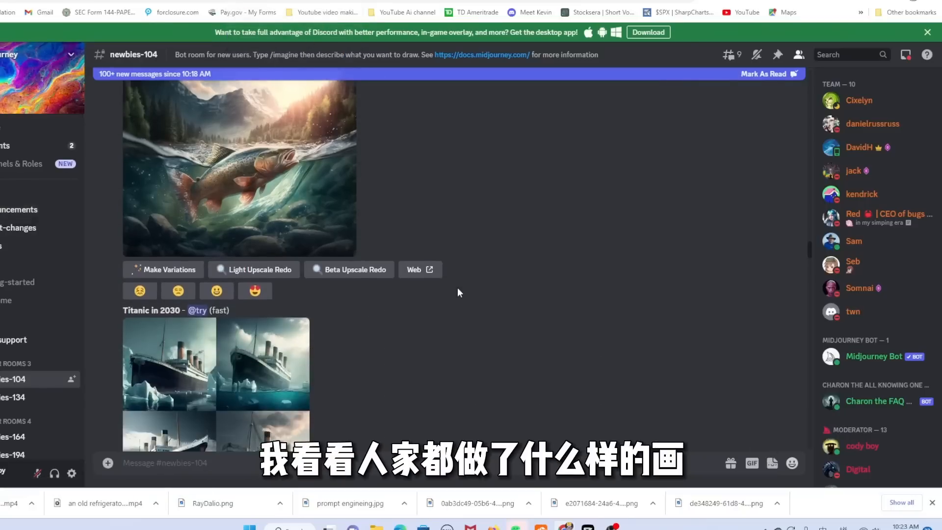
scroll(457, 287, "up", 3)
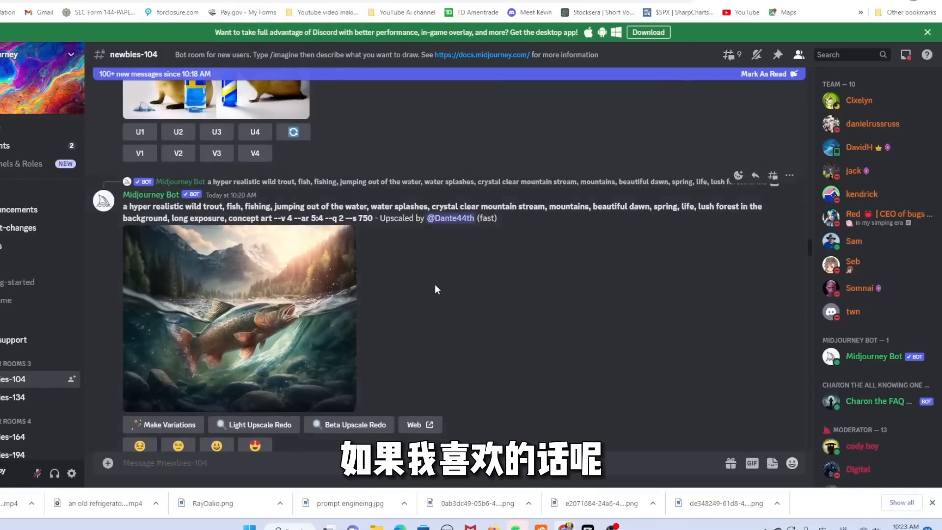
left_click_drag(126, 206, 431, 206)
key("ctrl+c")
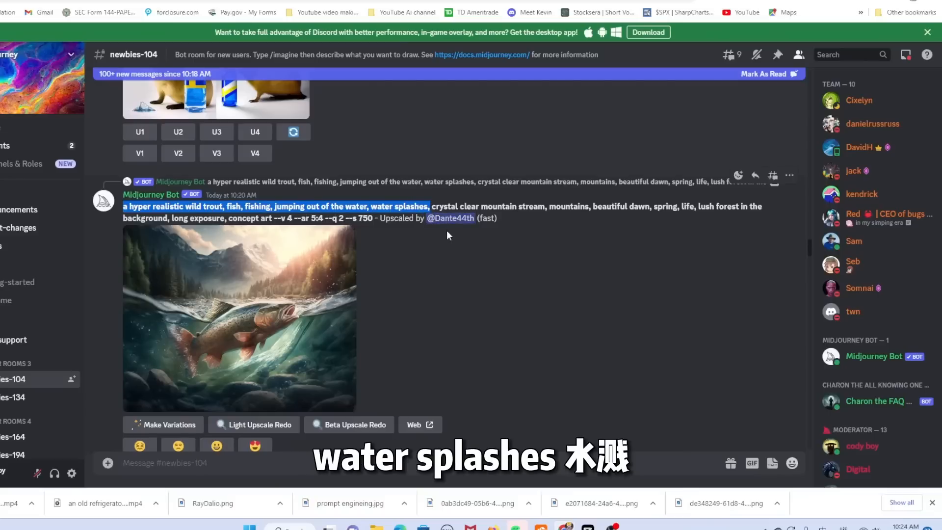
Back in Kaiber, paste the copied trout prompt as the subject, choose the Lost curated style and continue to the settings
left_click(506, 292)
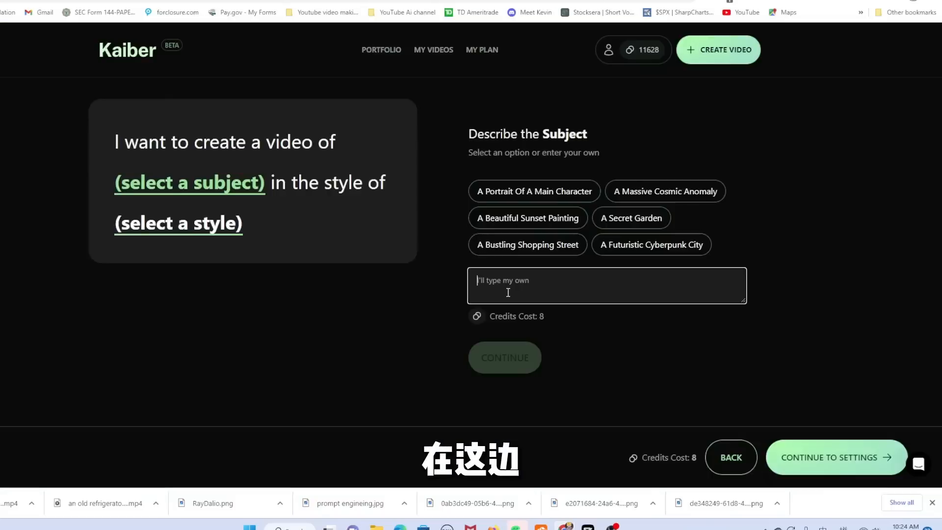
key("ctrl+v")
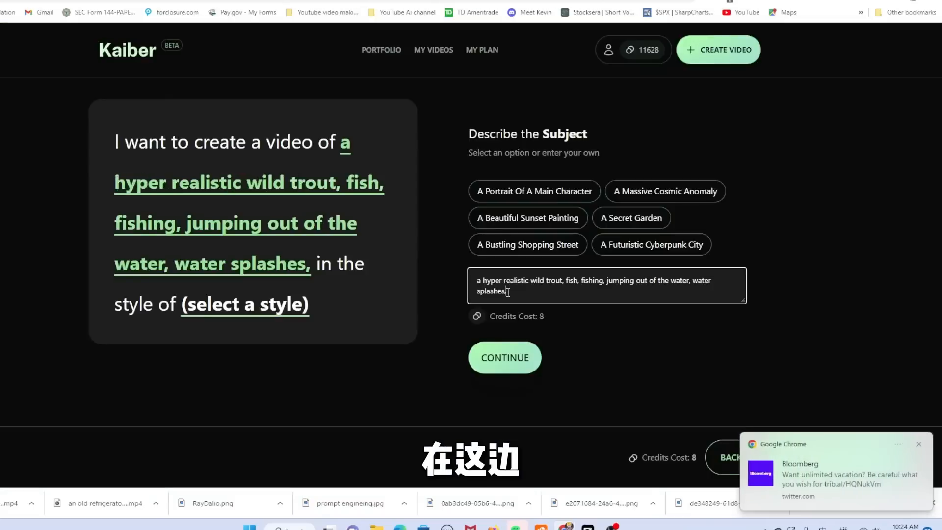
left_click(514, 363)
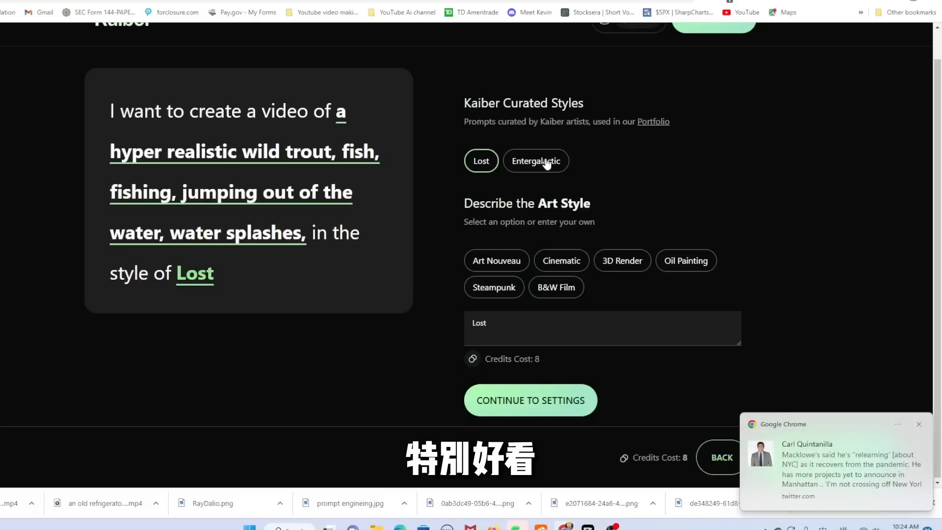
left_click(553, 411)
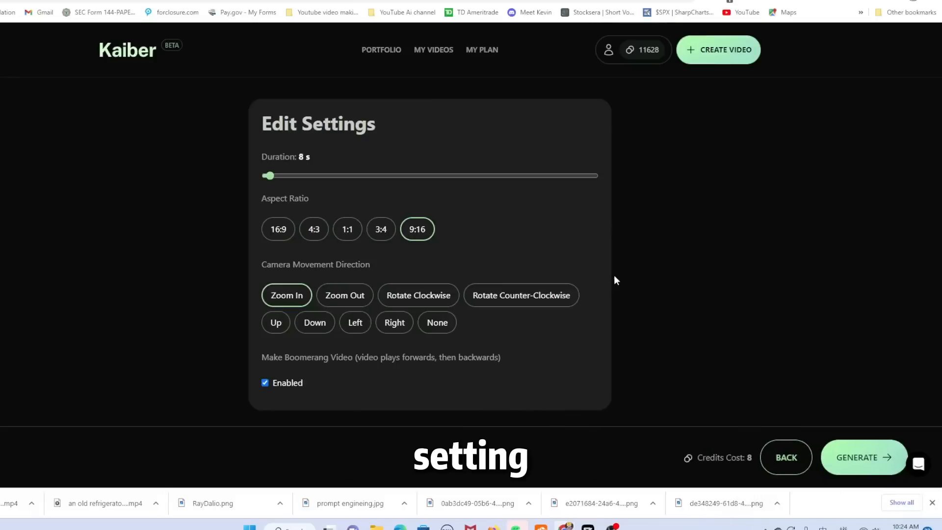
Set the video to aspect ratio 16:9 with Rotate Counter-Clockwise camera movement and the boomerang option disabled
left_click(277, 236)
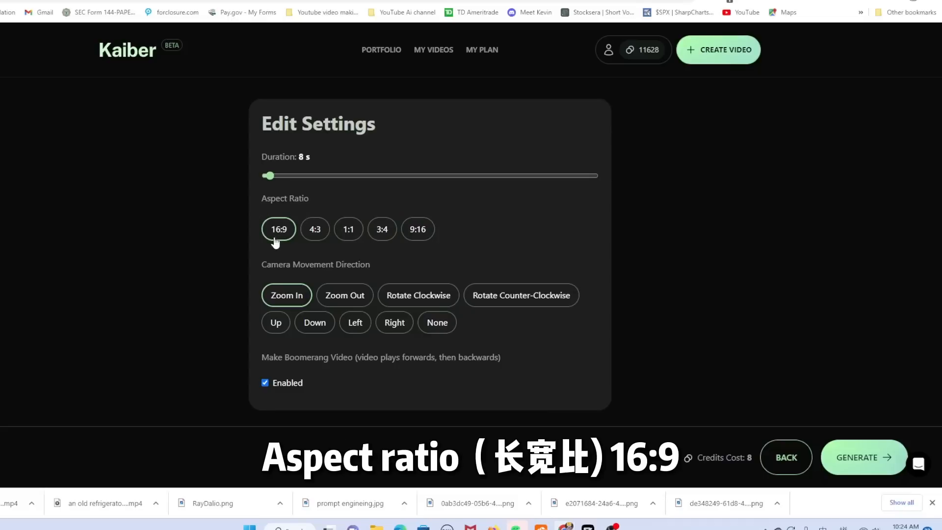
left_click(484, 286)
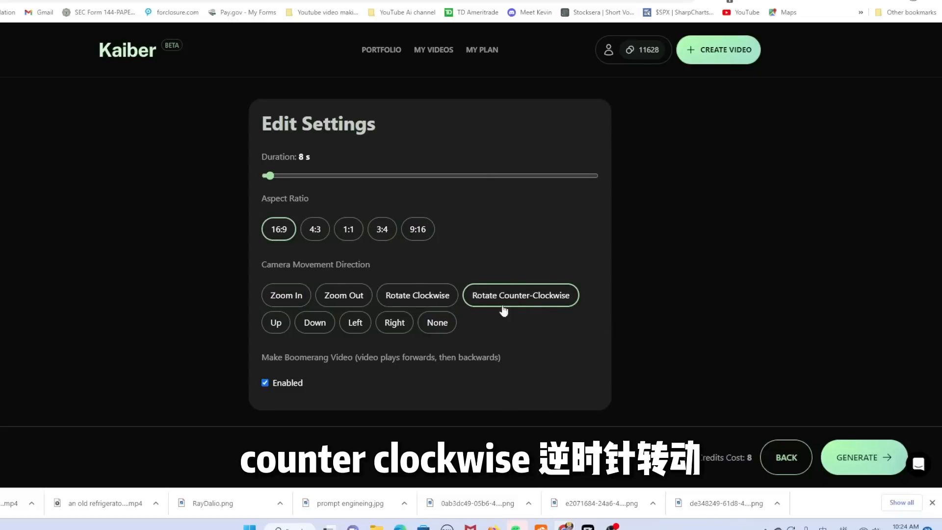
left_click(264, 383)
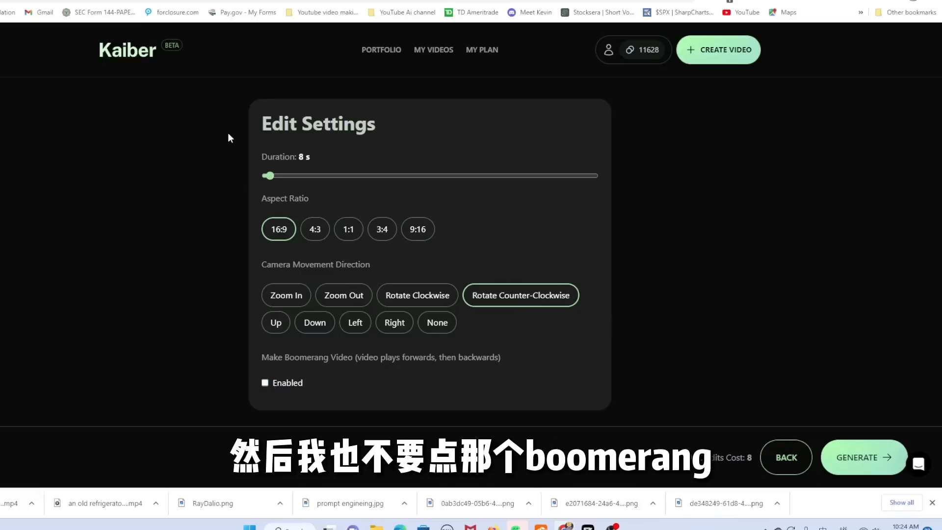
Generate the preview frames and finalize the video with the waterfall image as its first frame
left_click(858, 457)
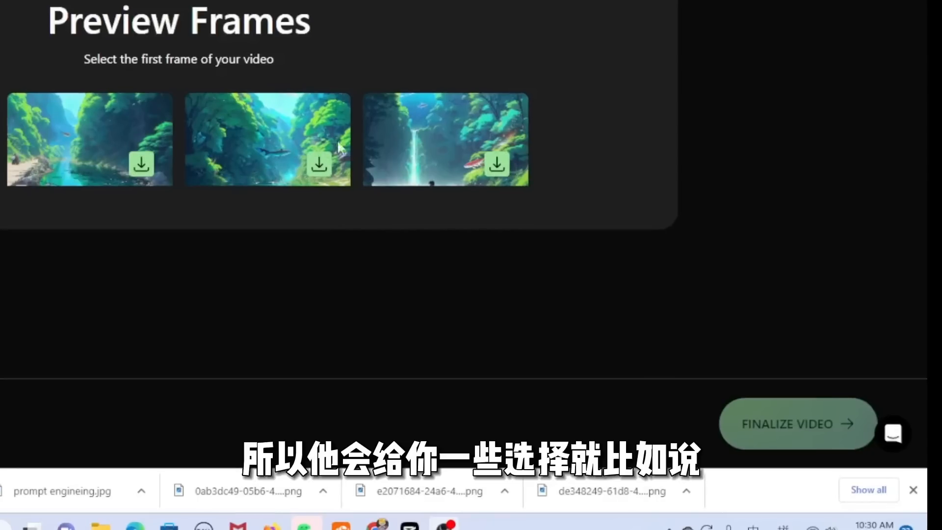
left_click(448, 152)
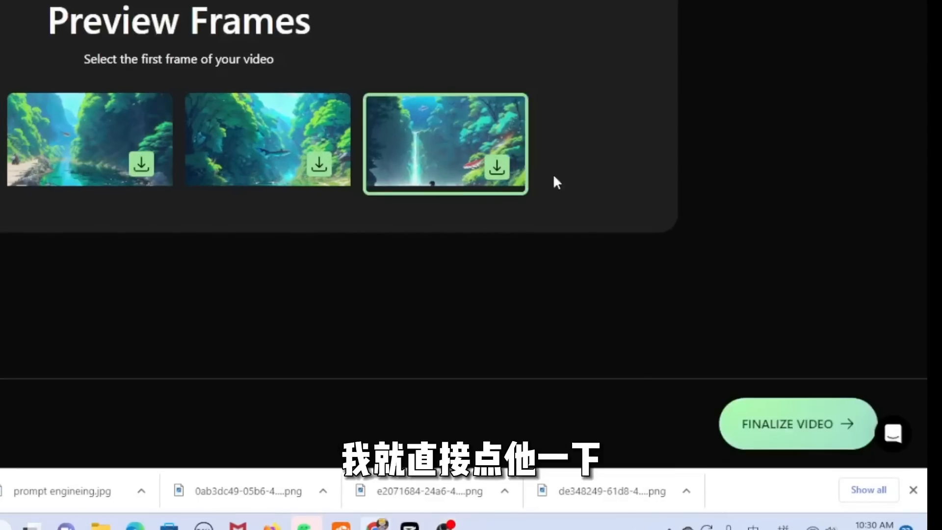
left_click(808, 438)
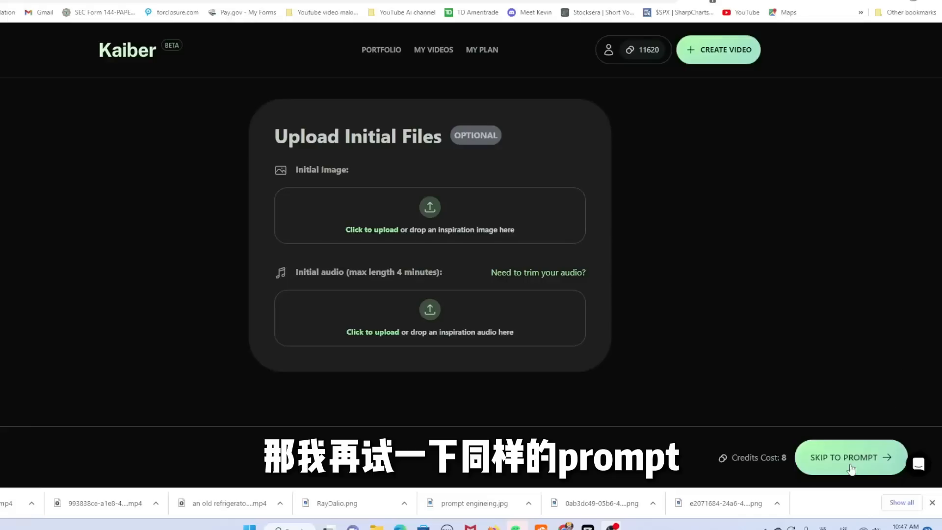
Skip the file upload for another video, paste the same wild trout prompt as its subject and continue
left_click(851, 461)
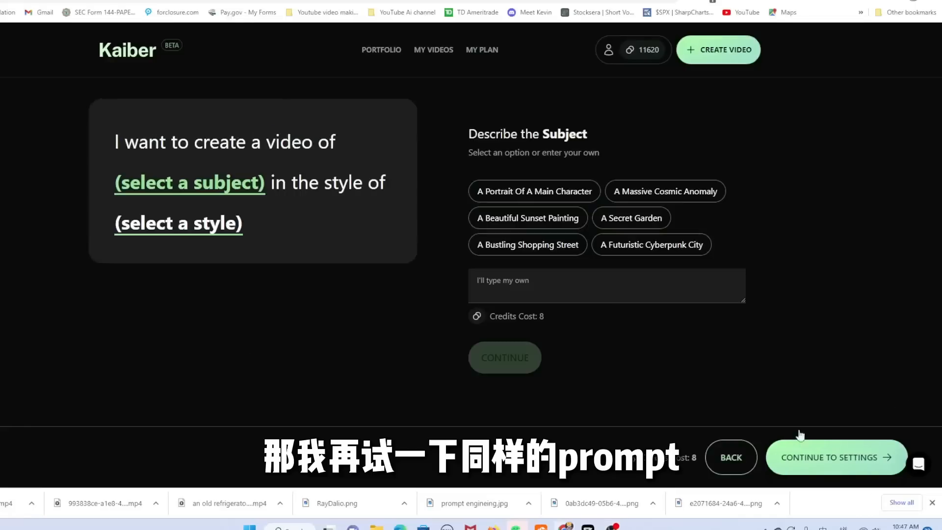
left_click(582, 288)
key("ctrl+v")
left_click(503, 362)
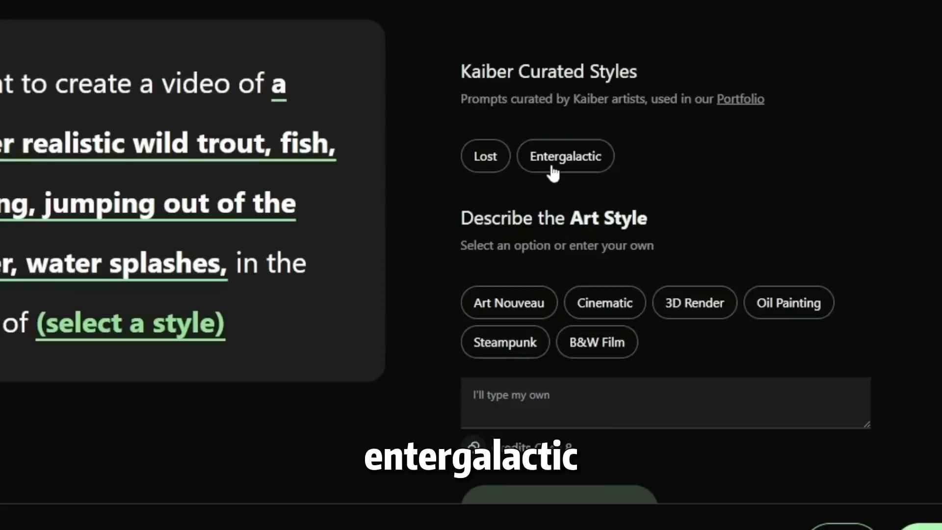
Choose the Entergalactic curated style and set the video to 16:9 with Rotate Clockwise camera movement
left_click(590, 171)
left_click(571, 495)
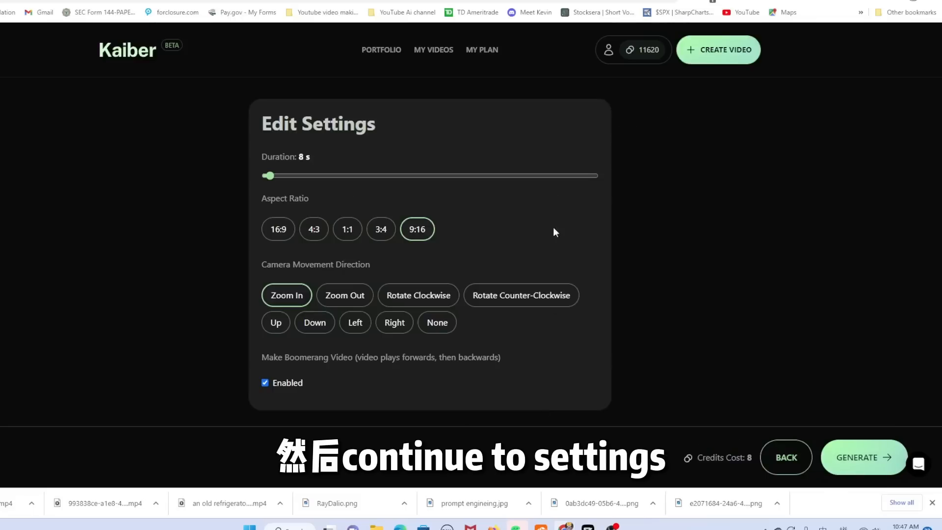
left_click(281, 227)
left_click(418, 294)
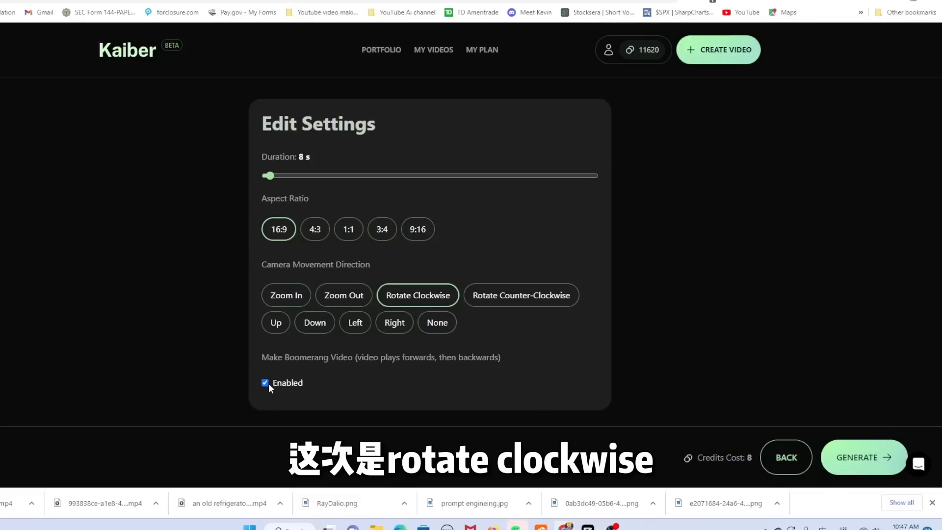
Generate the preview frames and finalize the video with the large side-view trout in the first image as its opening frame
left_click(885, 461)
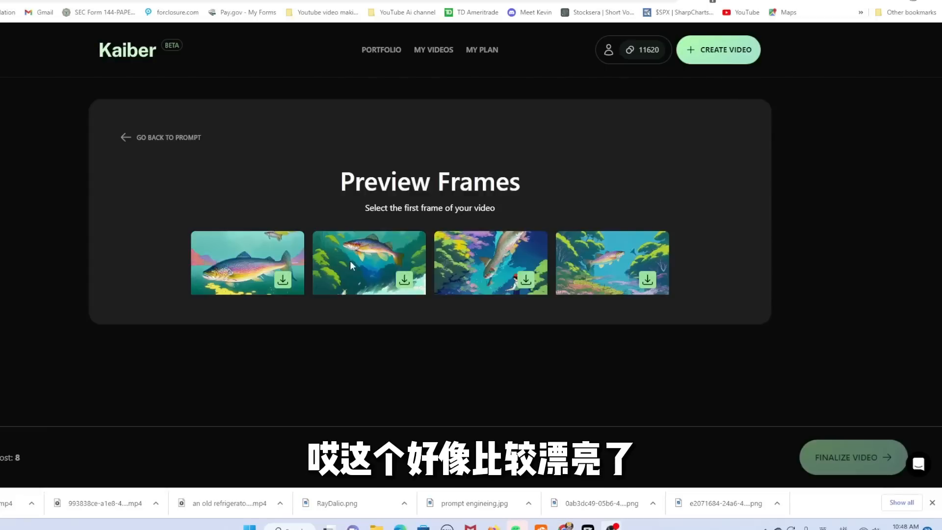
left_click(243, 263)
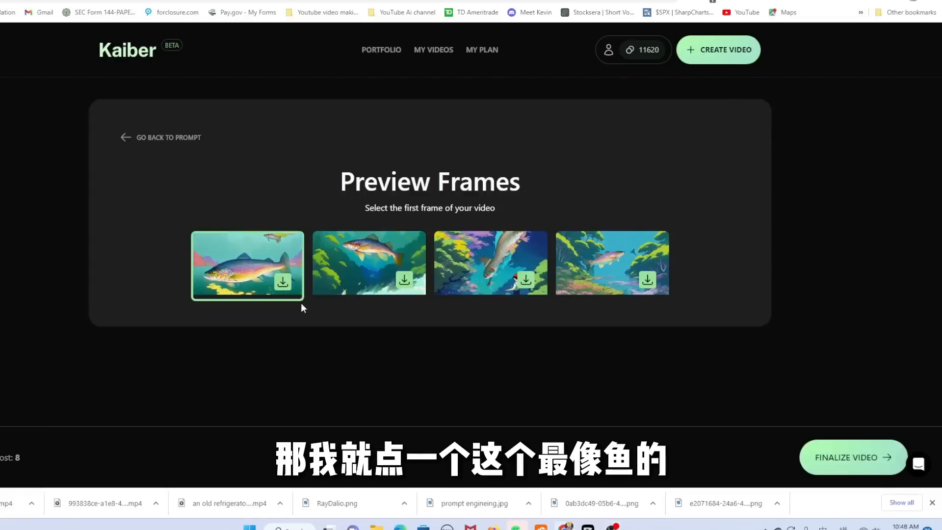
left_click(857, 460)
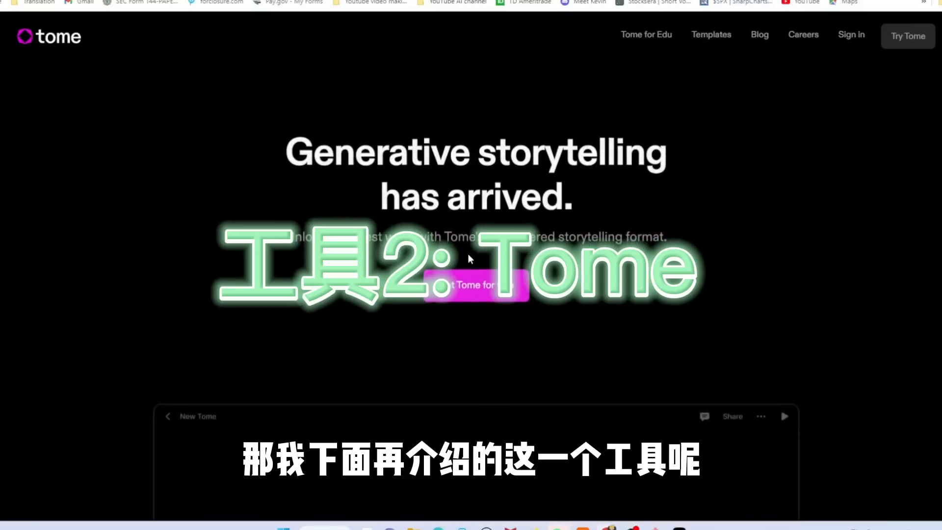
Start using Tome and generate a presentation about "Ai 会如何改变世界"
left_click(473, 281)
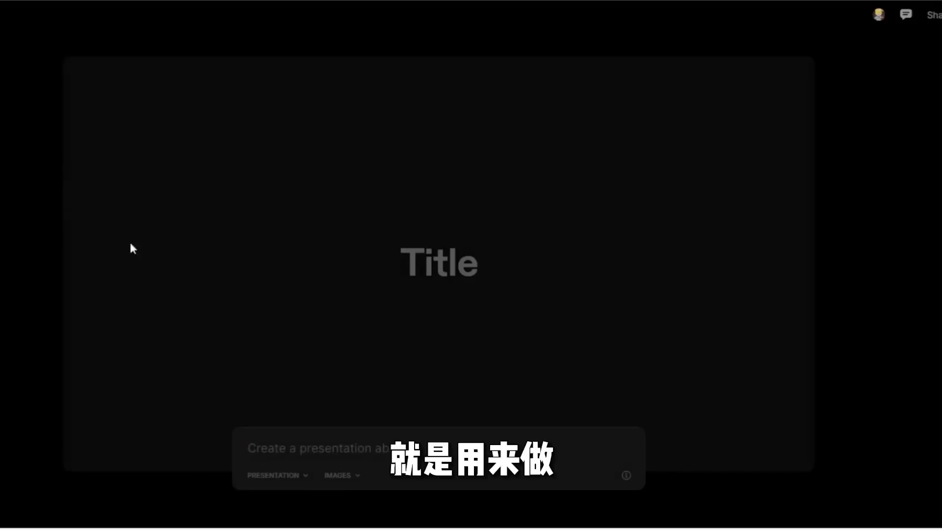
type("A")
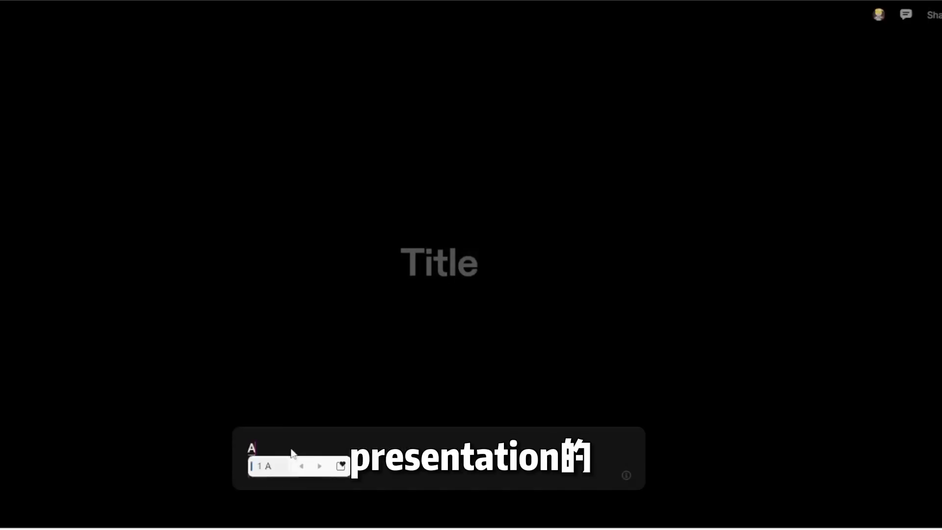
type("i hui会如何改变世界")
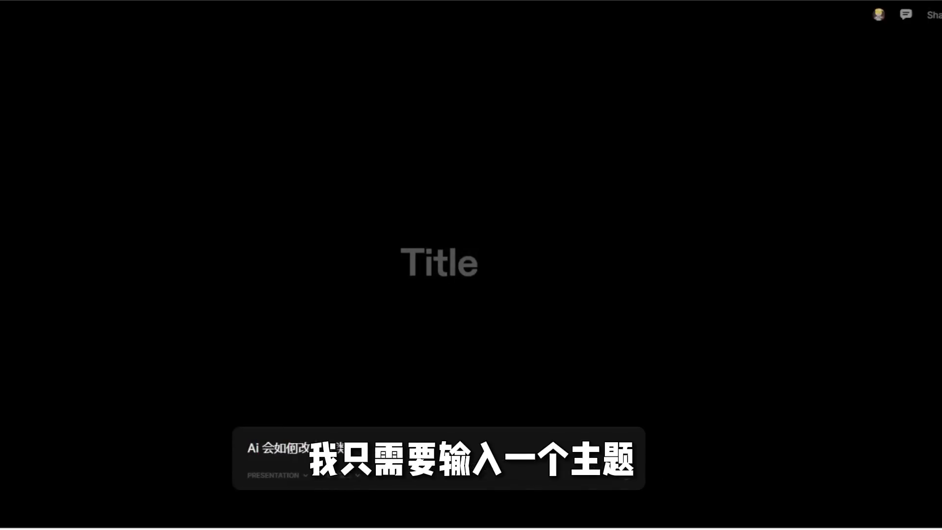
key("Return")
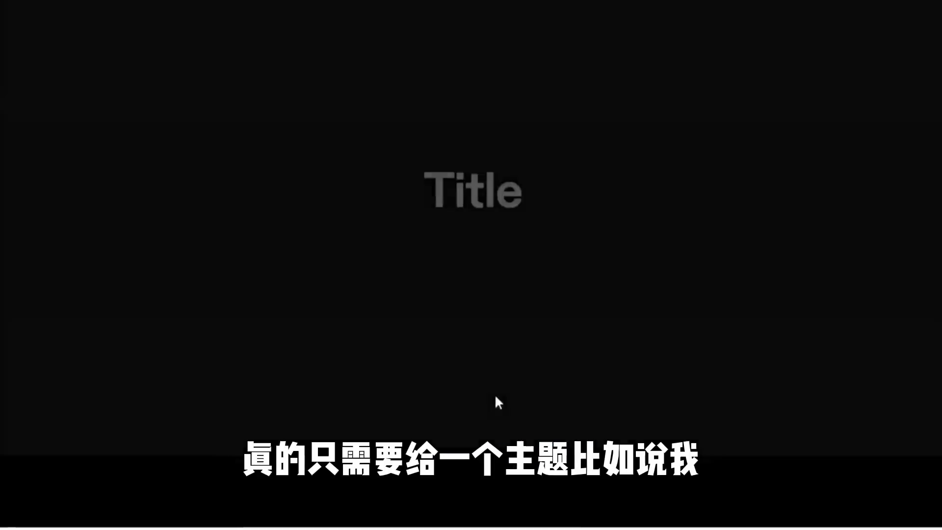
Generate another presentation on the topic "Ai 会让所有行业重新洗牌"
type("Ai")
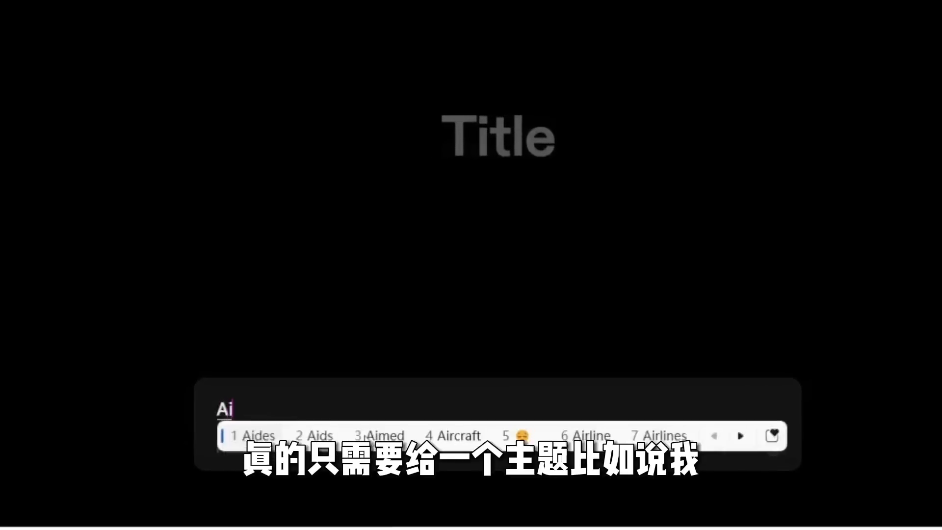
type(" 会让所有行业重新洗牌")
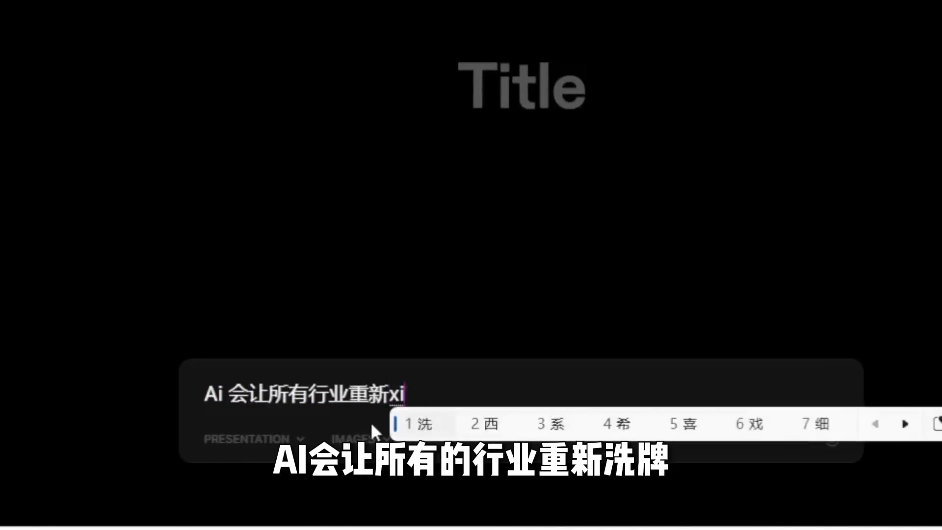
key("Return")
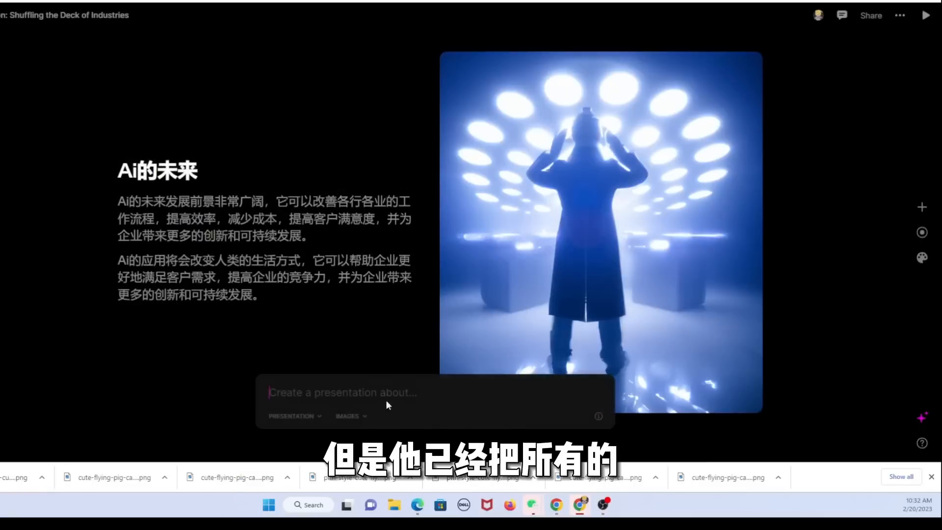
Replace the English title on the presentation's first slide with "Ai 将会令各个行业重新洗牌"
left_click_drag(475, 260, 354, 219)
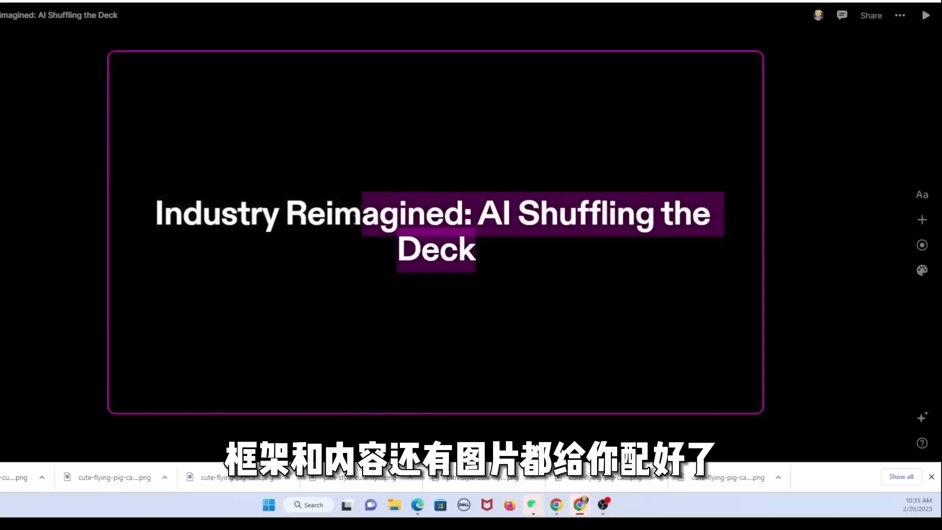
key("ctrl+a")
type("j")
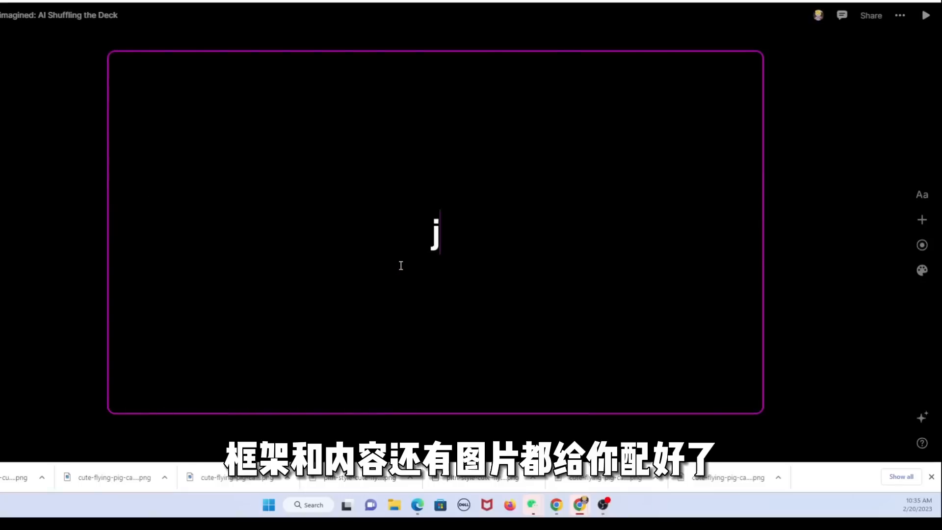
key("BackSpace")
type("Ai jianghuiling")
key("space")
type("gegehangyechongxinxi")
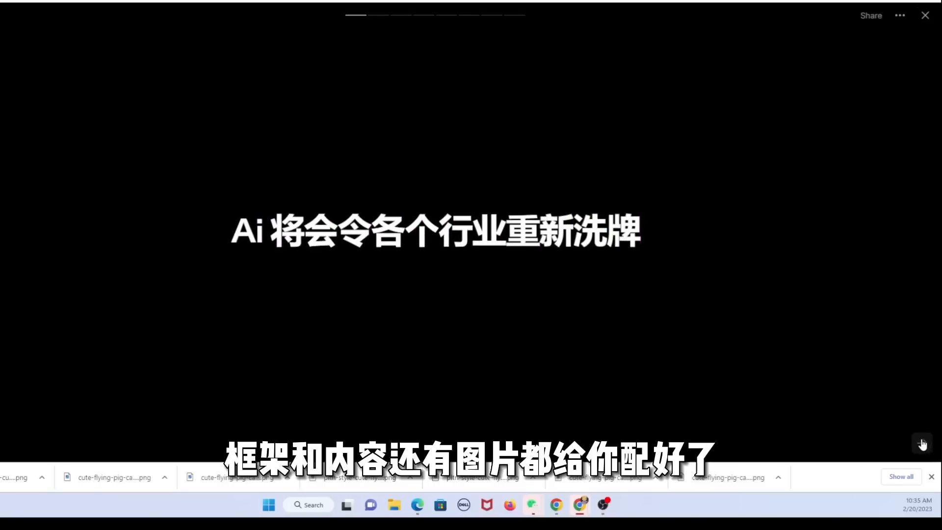
Play through the presentation's slides, exit playback, and open "The AI Revolution" from the recently viewed presentations
left_click(922, 444)
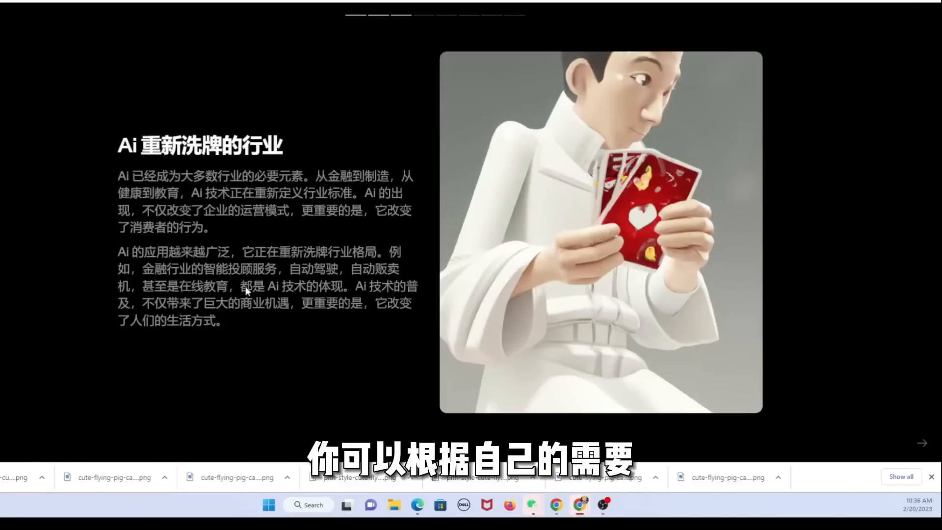
left_click(919, 448)
left_click(922, 446)
left_click(923, 444)
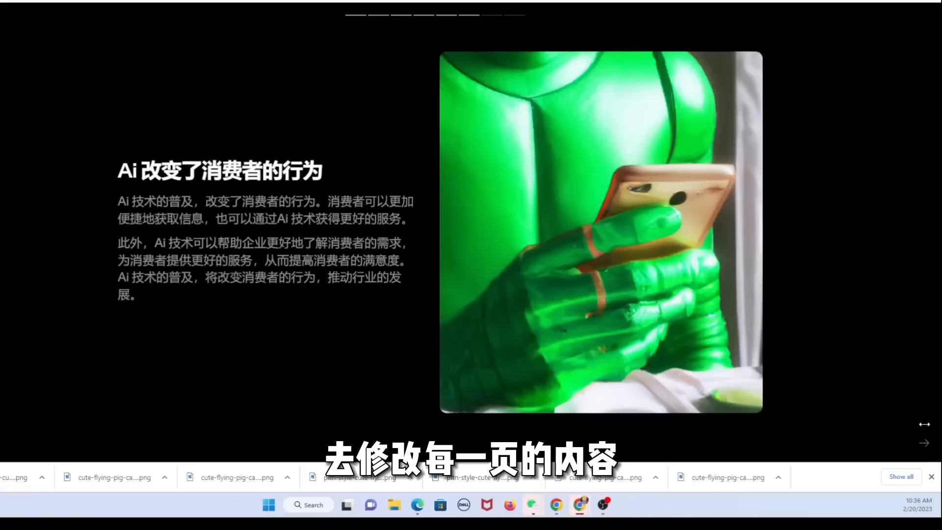
left_click(924, 444)
left_click(924, 446)
key("Escape")
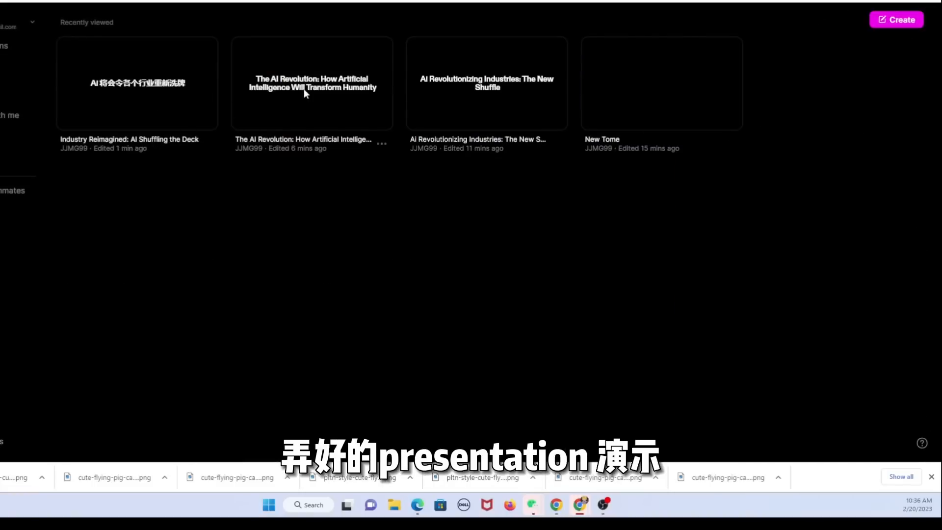
left_click(304, 90)
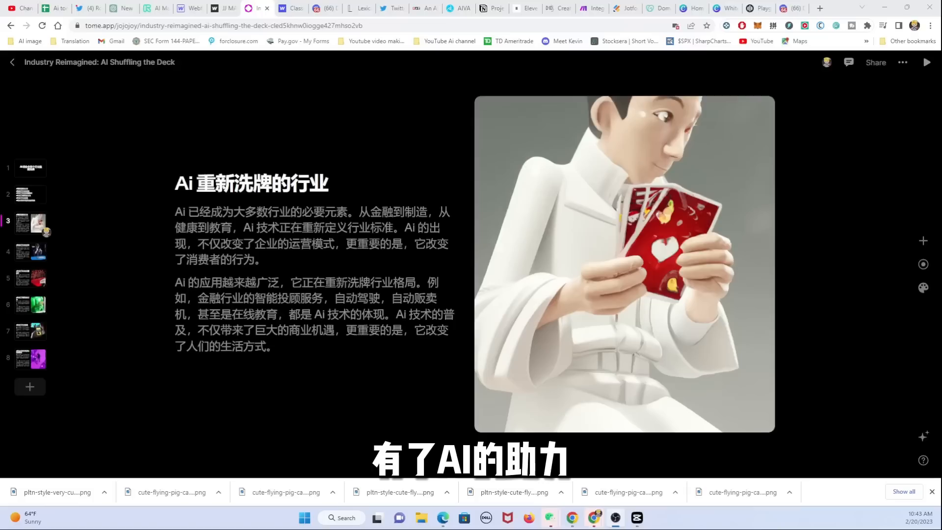
Make the words "正在重" bold in the second paragraph of the "Ai 重新洗牌的行业" slide
left_click(318, 282)
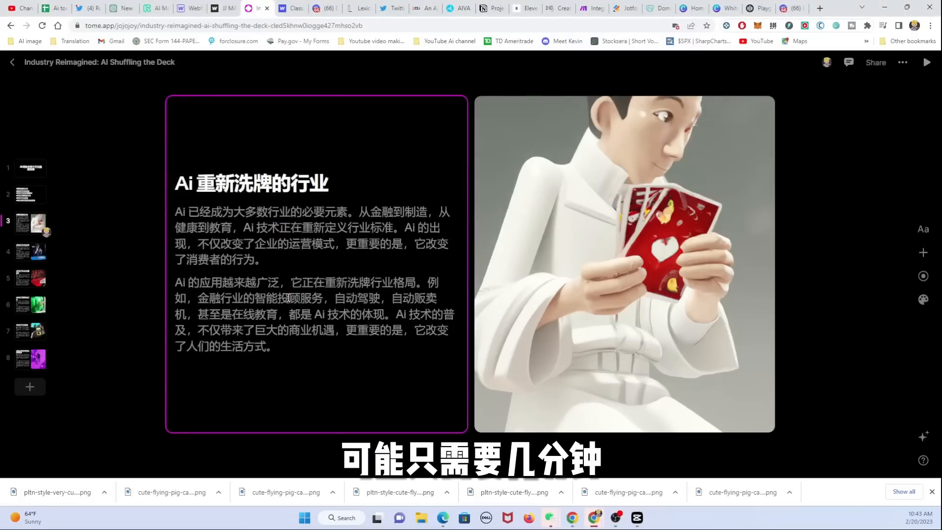
left_click_drag(302, 283, 341, 283)
left_click(345, 298)
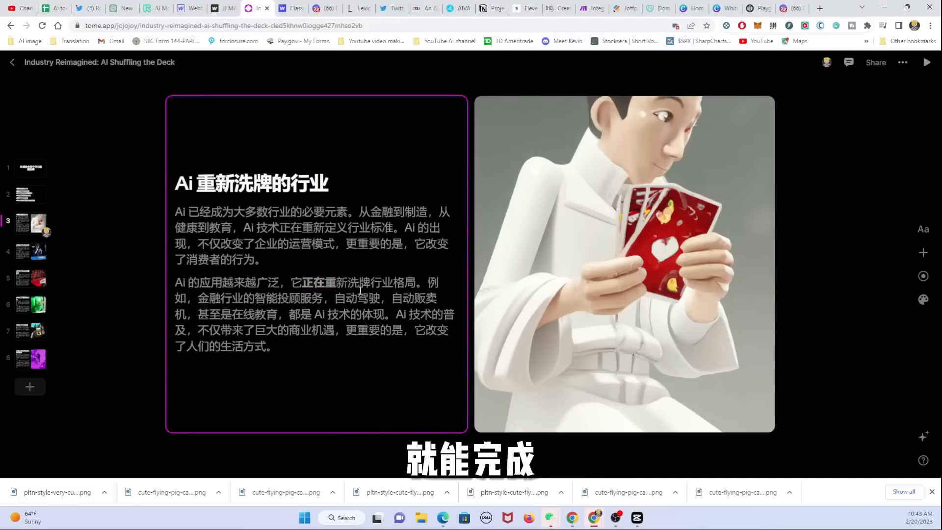
Replace the character in the card-player image's DALL·E prompt with "小猪" and generate new images
double_click(619, 262)
left_click(922, 241)
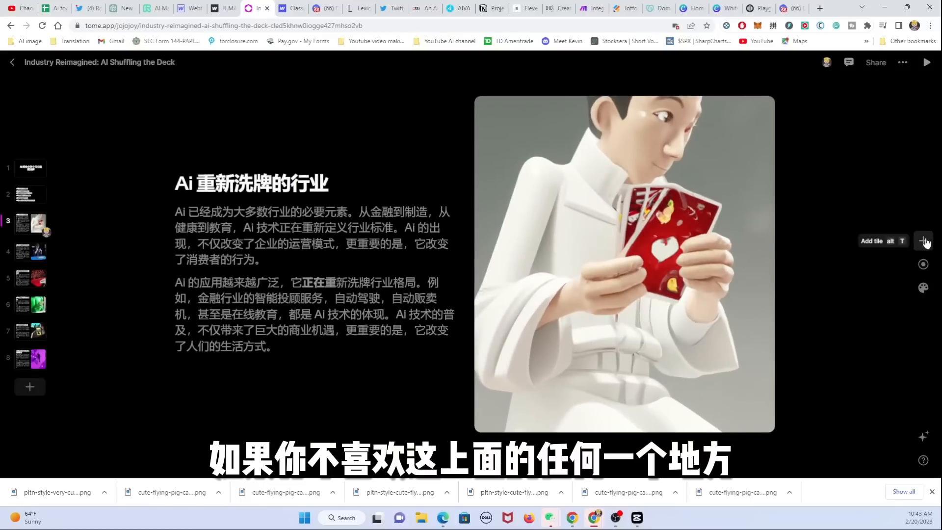
right_click(627, 240)
left_click(598, 226)
left_click(923, 229)
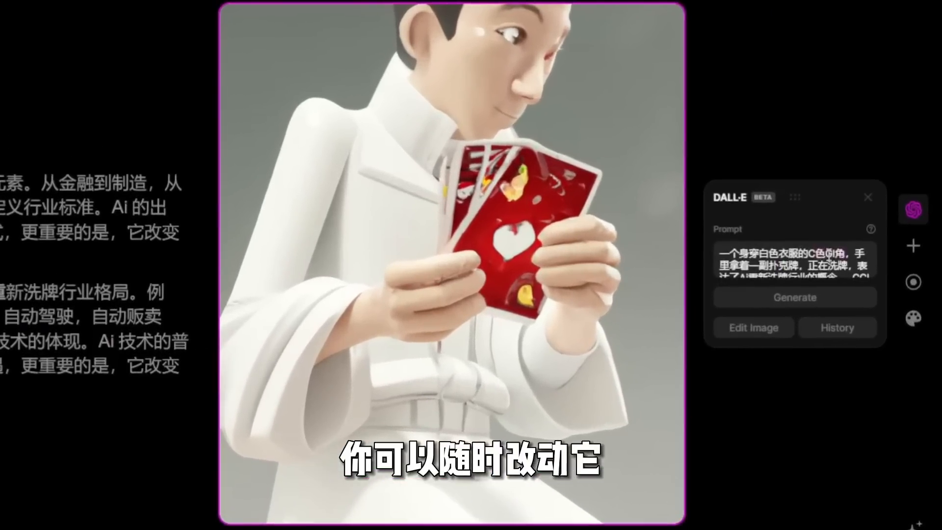
left_click_drag(845, 255, 810, 252)
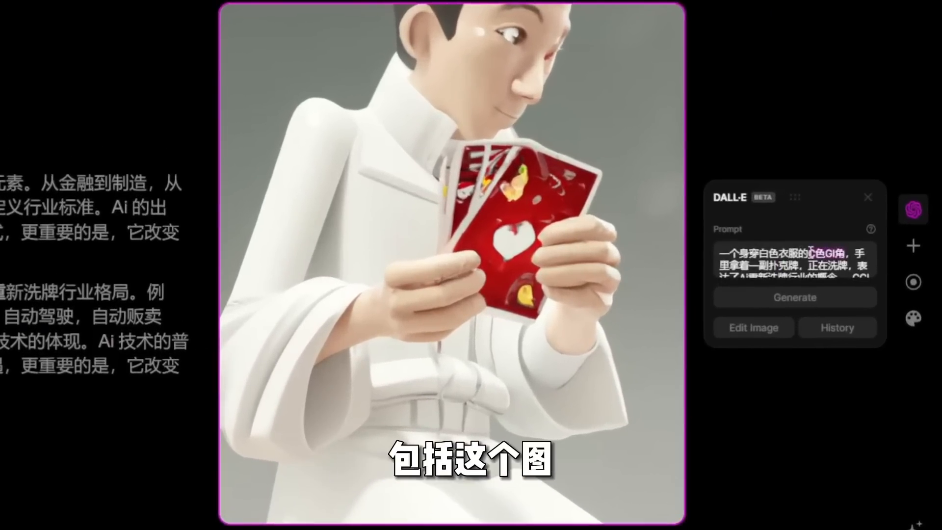
type("小猪")
left_click(806, 304)
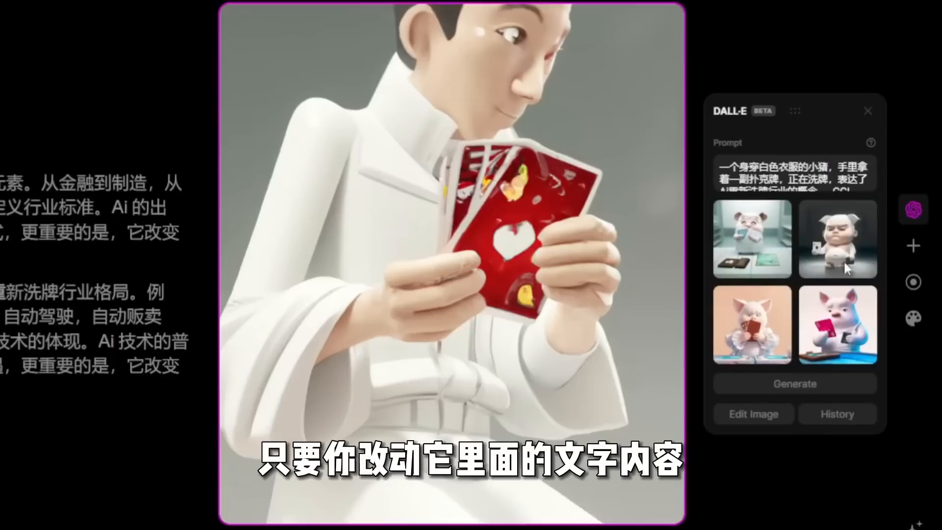
Try the generated pig images on the slide, ending with the pig holding a pink card
left_click(752, 259)
left_click(760, 326)
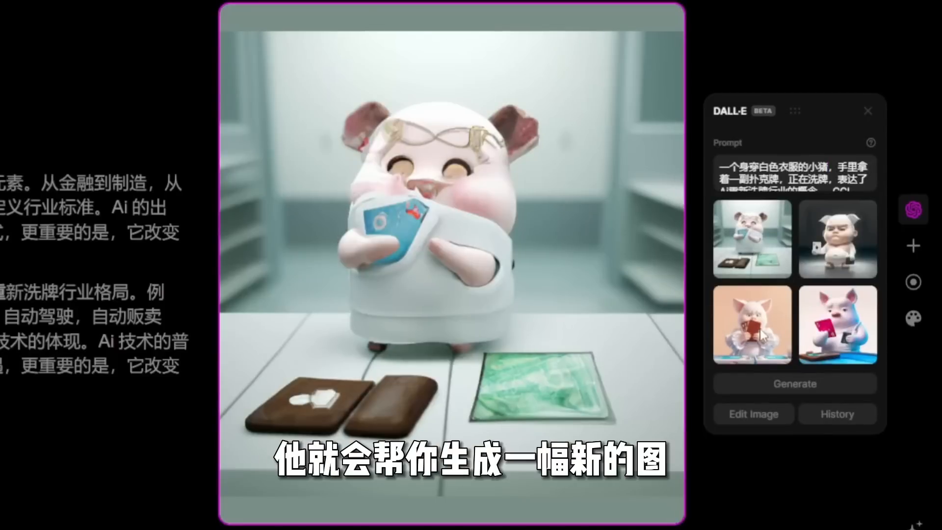
left_click(804, 350)
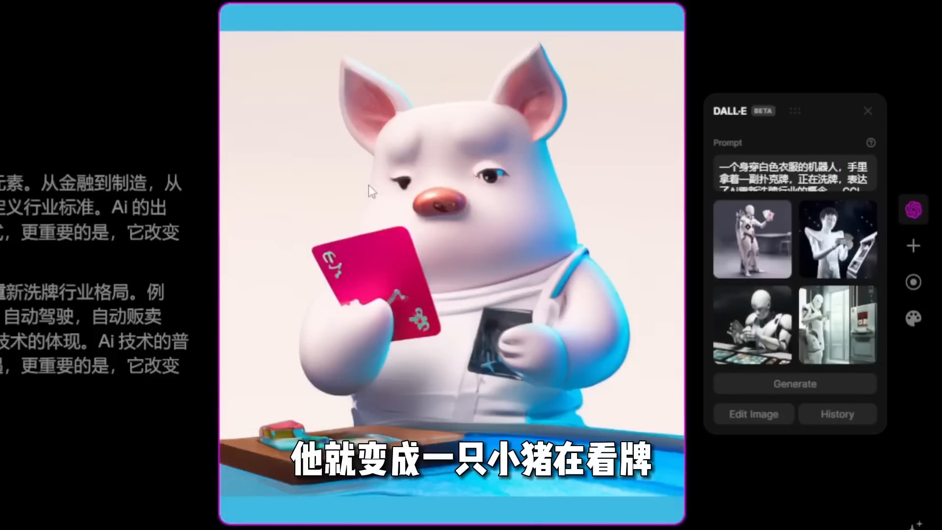
Try the generated robot images on the slide and use the white robot standing beside the wall machine
left_click(752, 229)
left_click(853, 259)
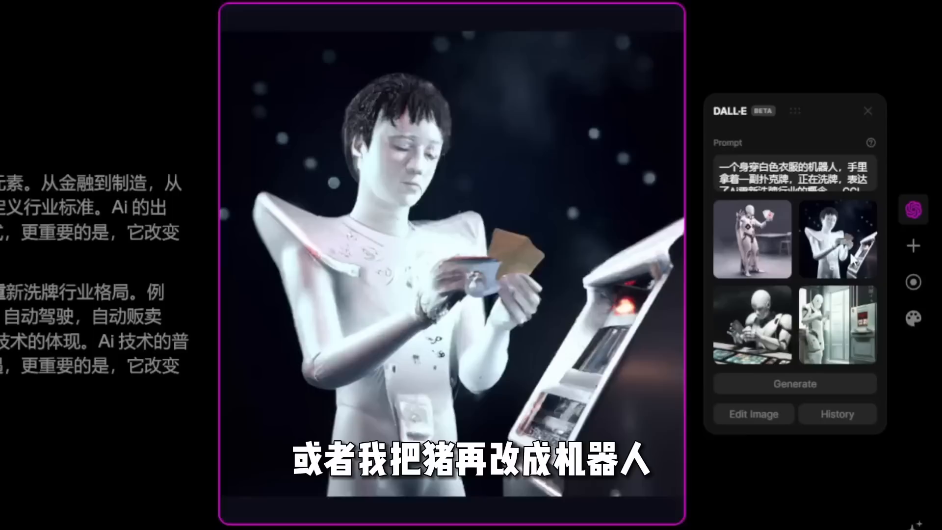
left_click(753, 319)
left_click(818, 333)
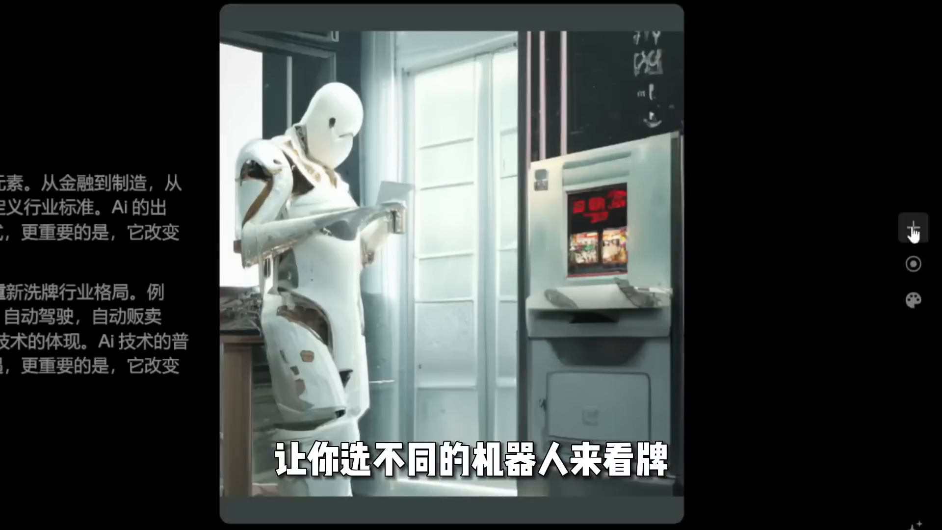
Add a video tile next to the robot image, upload a video into it and play it
left_click(912, 230)
left_click(838, 147)
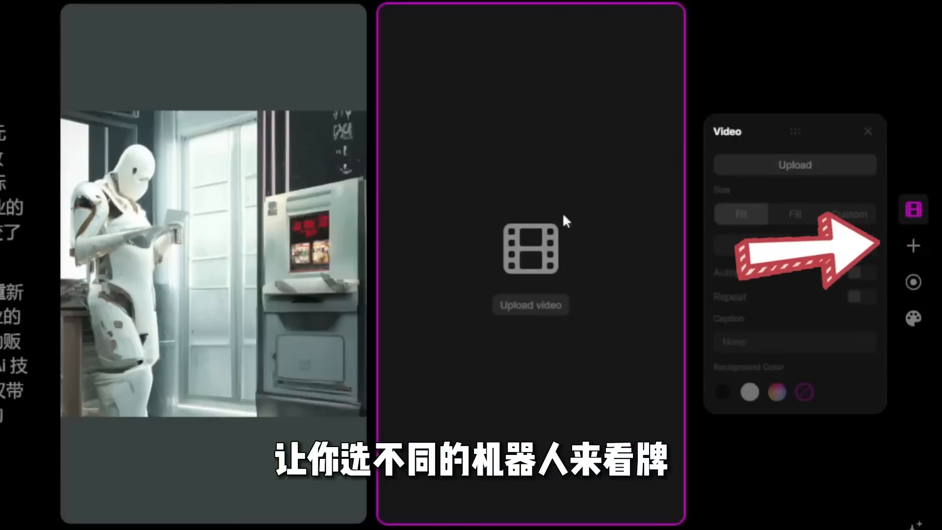
left_click(519, 255)
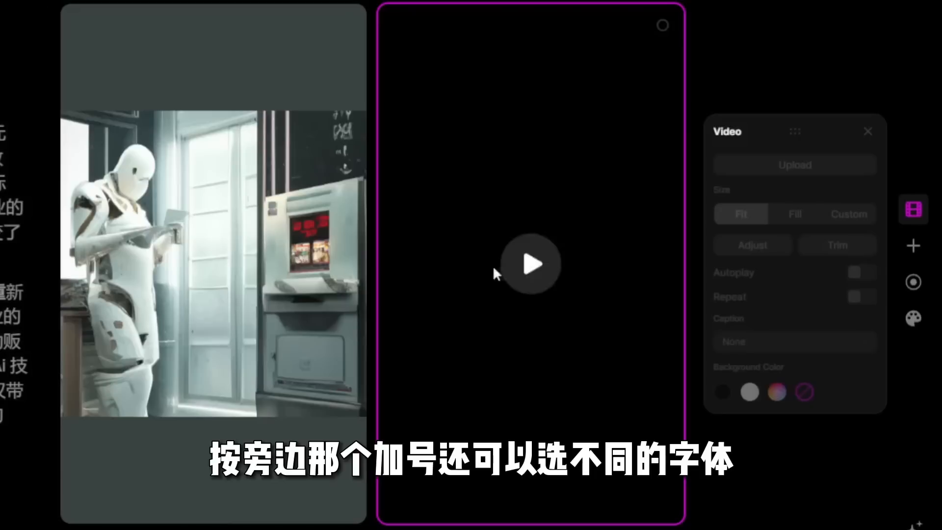
left_click(528, 265)
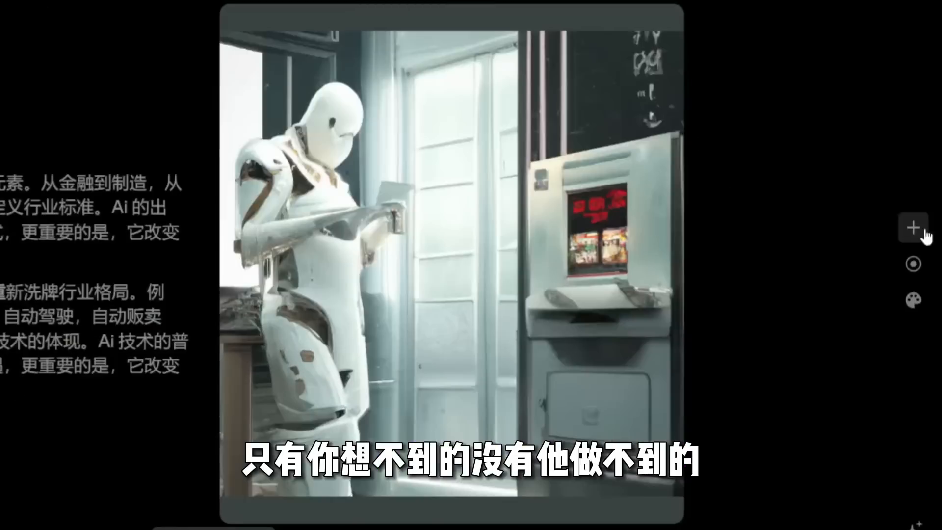
Try adding a table tile and a Giphy tile beside the robot image, removing each one
left_click(912, 227)
scroll(811, 393, "down", 2)
scroll(811, 393, "up", 2)
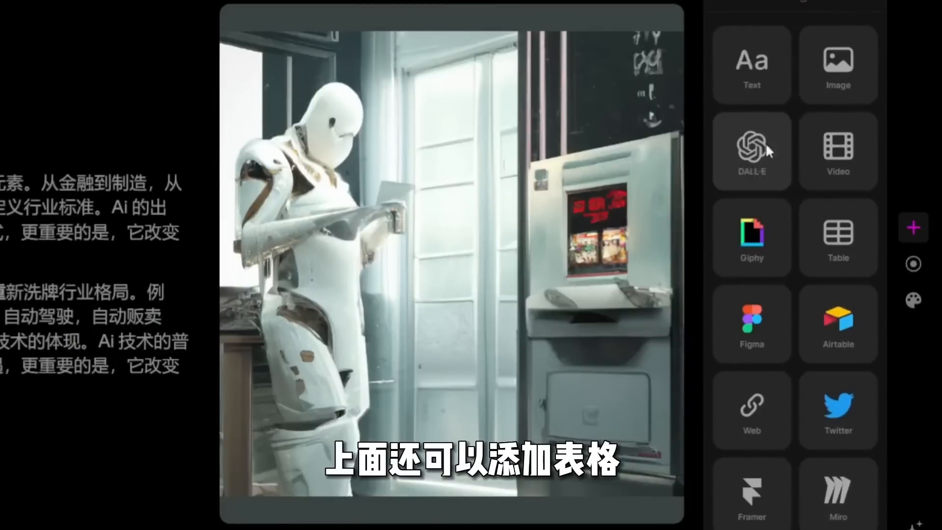
left_click(827, 260)
right_click(559, 265)
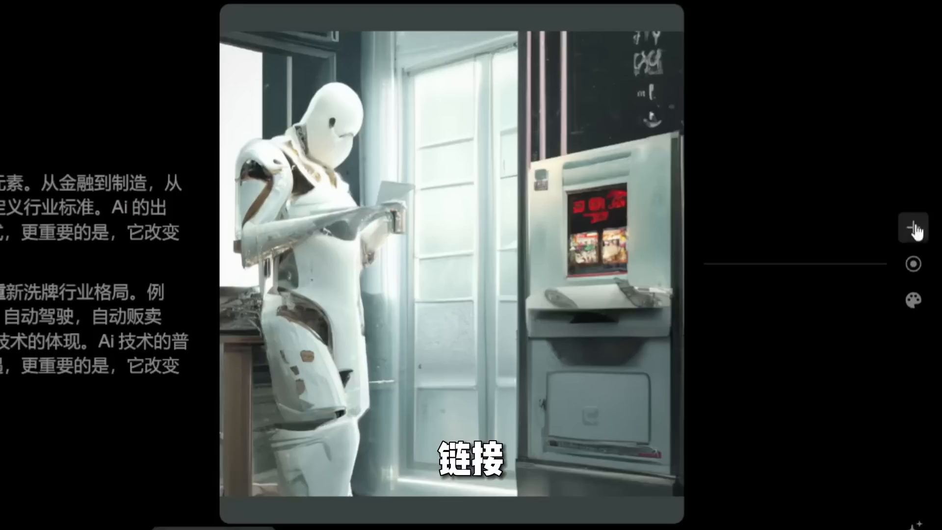
left_click(915, 228)
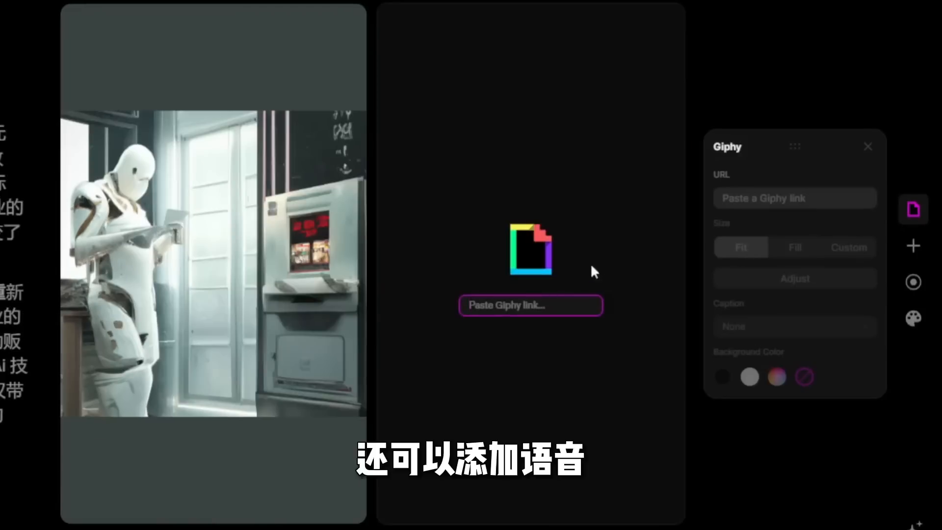
right_click(532, 173)
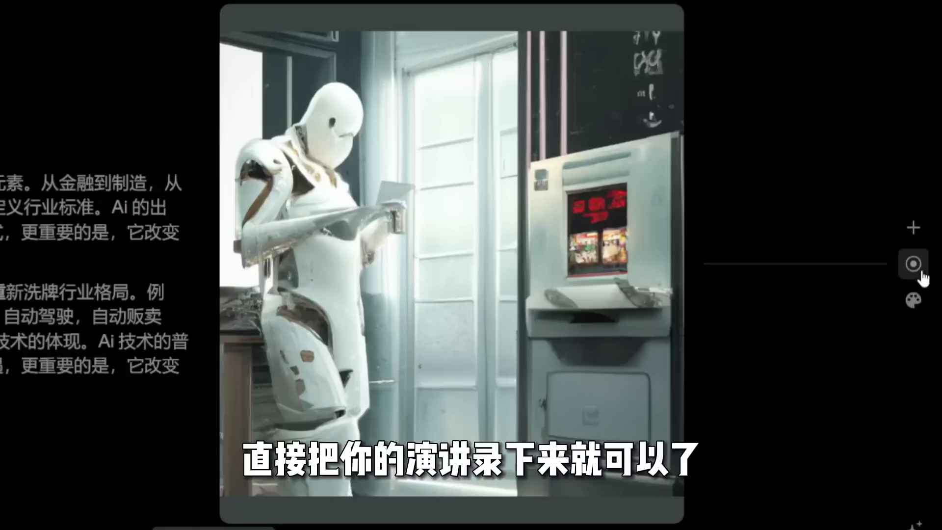
Open the recording options, try the Dune and Canary themes, and apply a dark theme with light-blue headings to the presentation
left_click(913, 265)
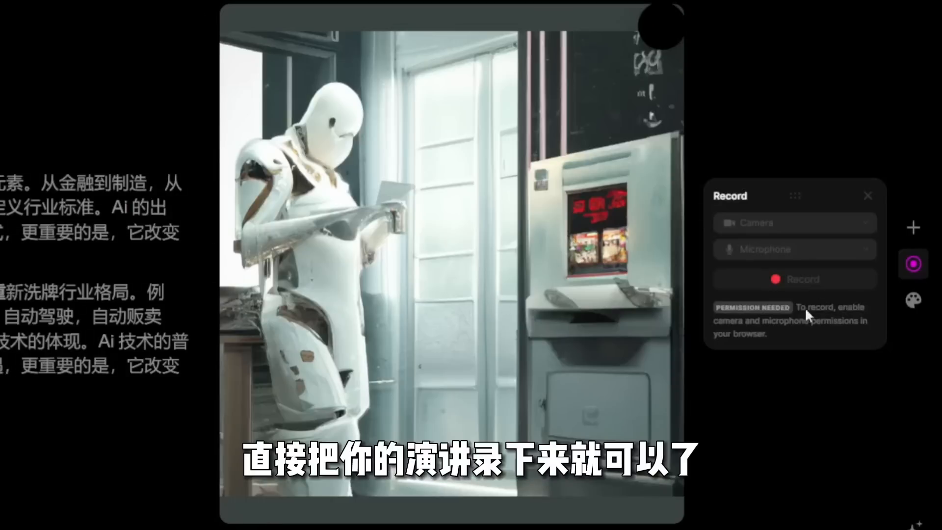
left_click(914, 300)
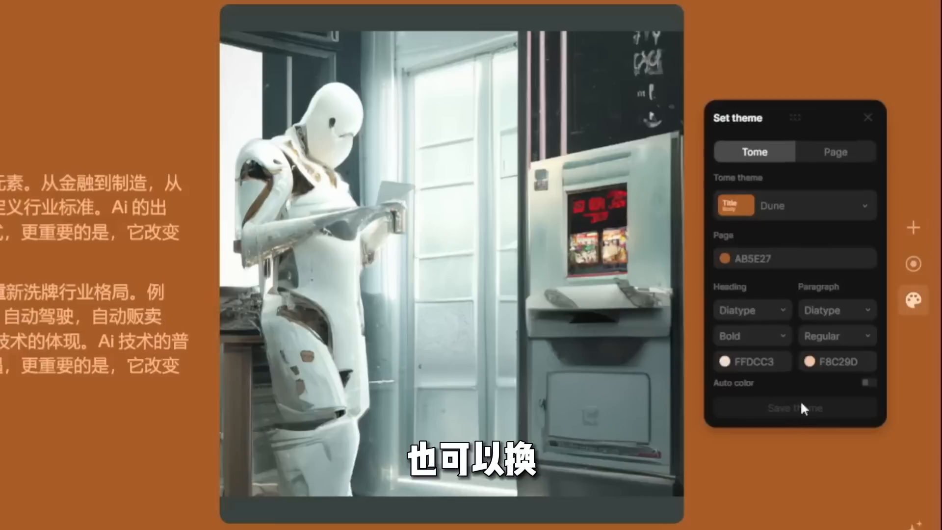
left_click(908, 301)
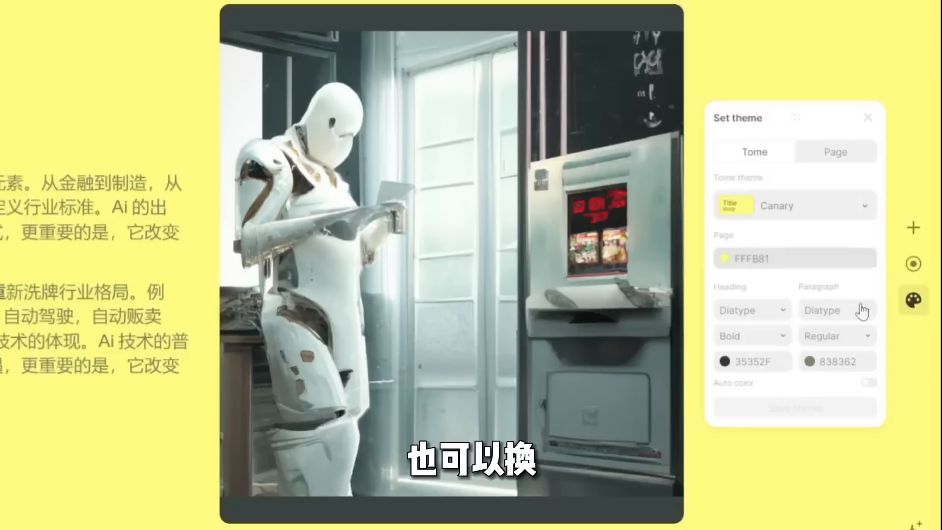
left_click(794, 205)
left_click(785, 362)
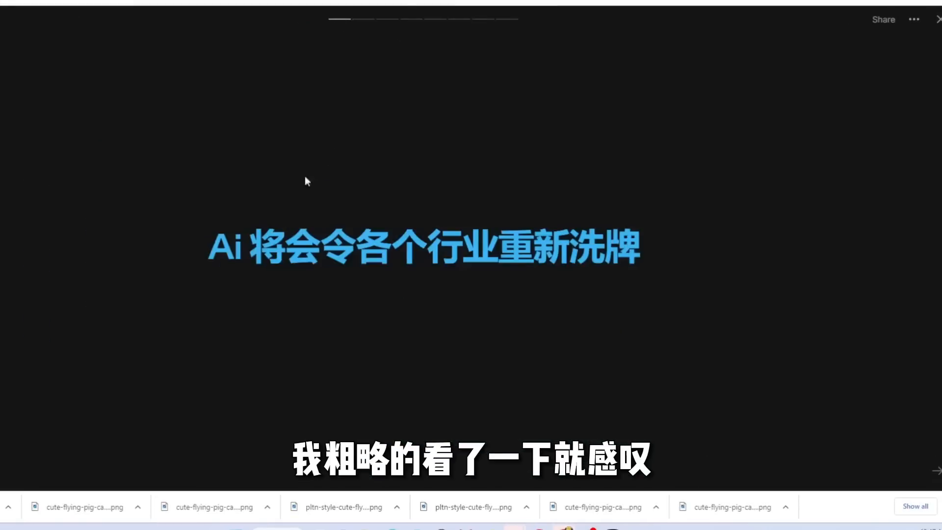
Play through all slides of the restyled presentation from the title to the last page and exit playback
left_click(936, 470)
left_click(936, 471)
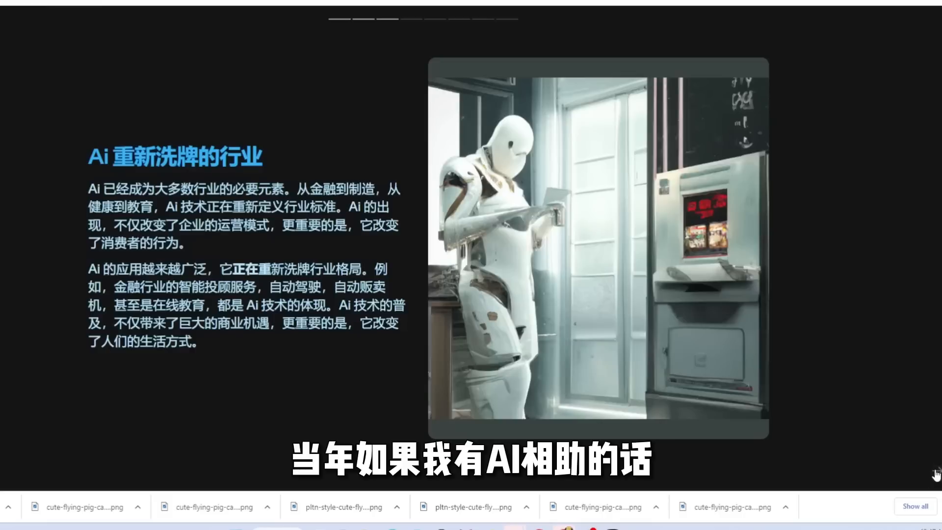
left_click(936, 472)
left_click(936, 471)
left_click(935, 471)
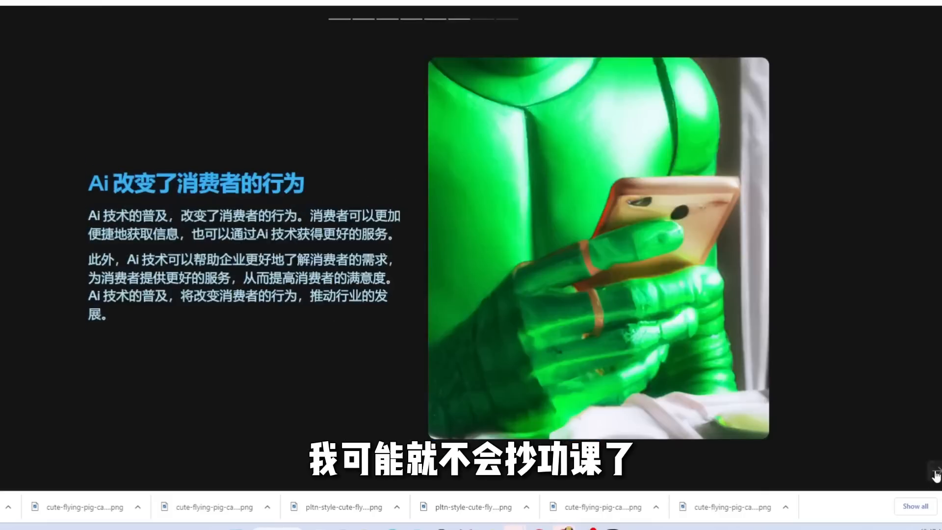
left_click(936, 472)
left_click(935, 471)
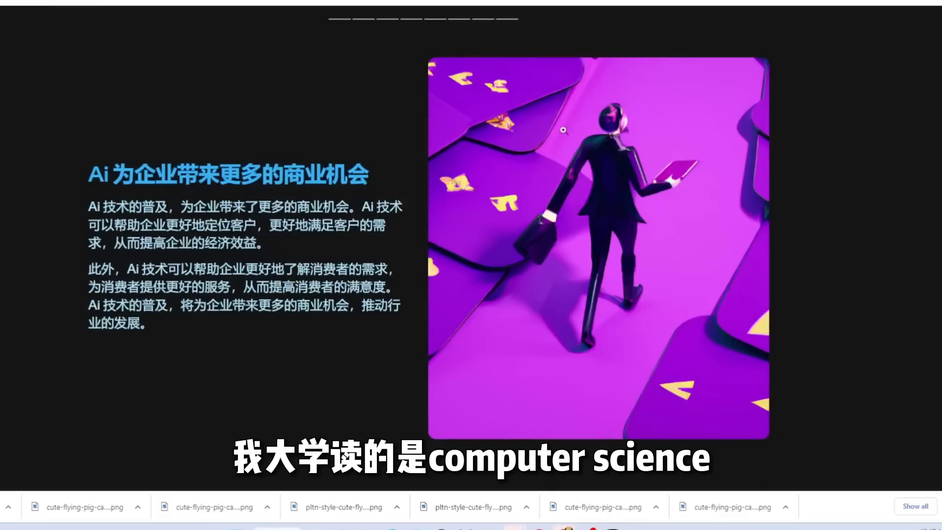
key("Escape")
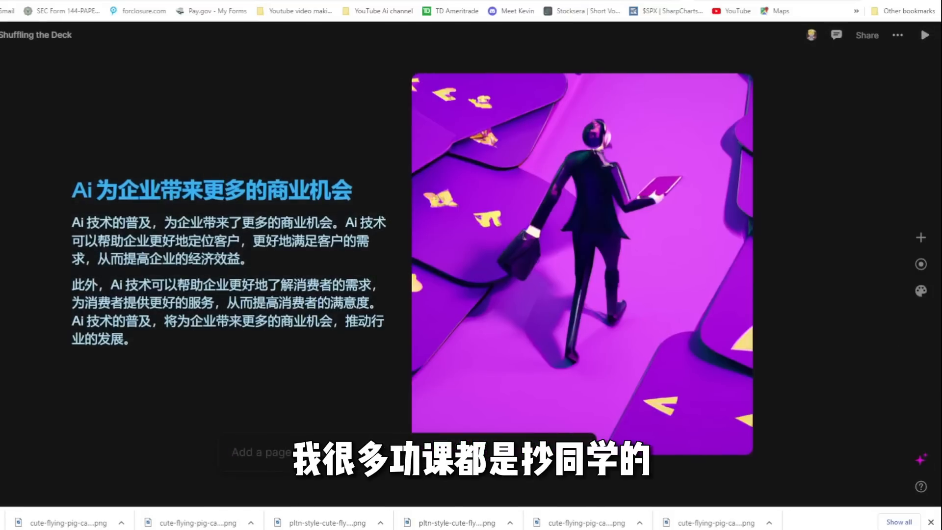
Generate an additional AI-written page about "Ai 对翻译行业的影响" at the end of the presentation
left_click(302, 452)
type("Ai 对fany")
type("业的影响")
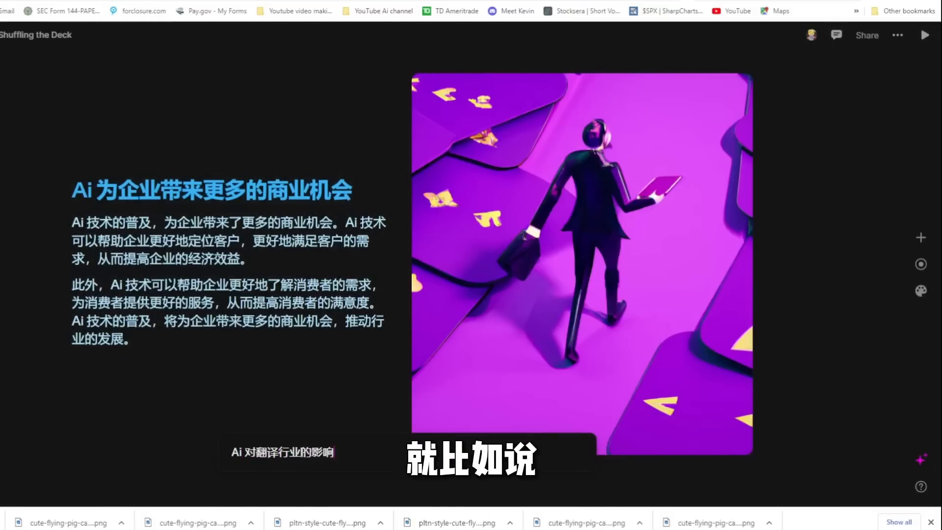
key("Return")
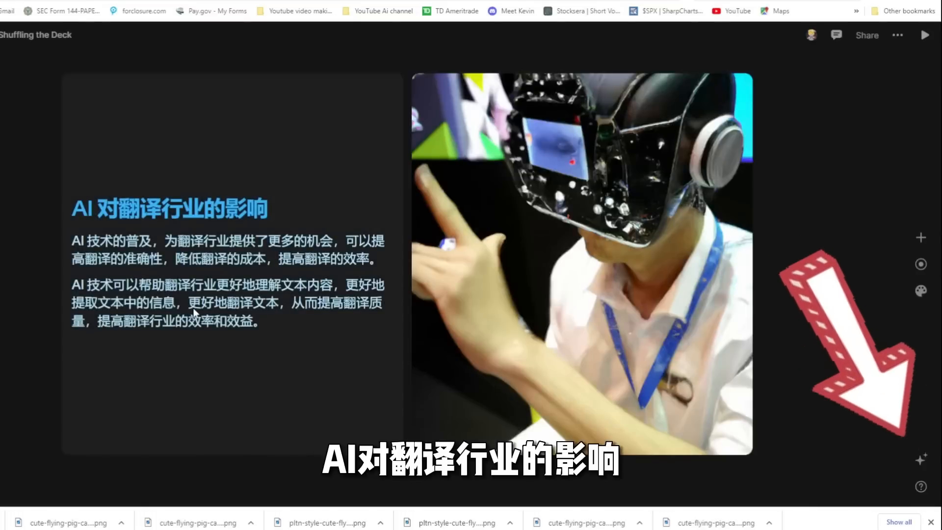
Generate two more AI-written pages, one about "Ai 对画家的影响" and one about AI's impact on music creators
left_click(919, 461)
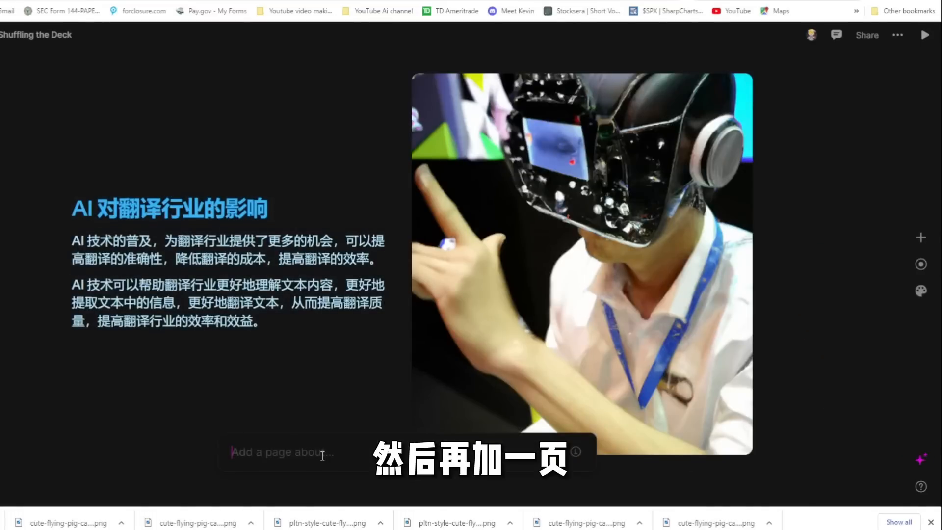
type("Ai 对hua")
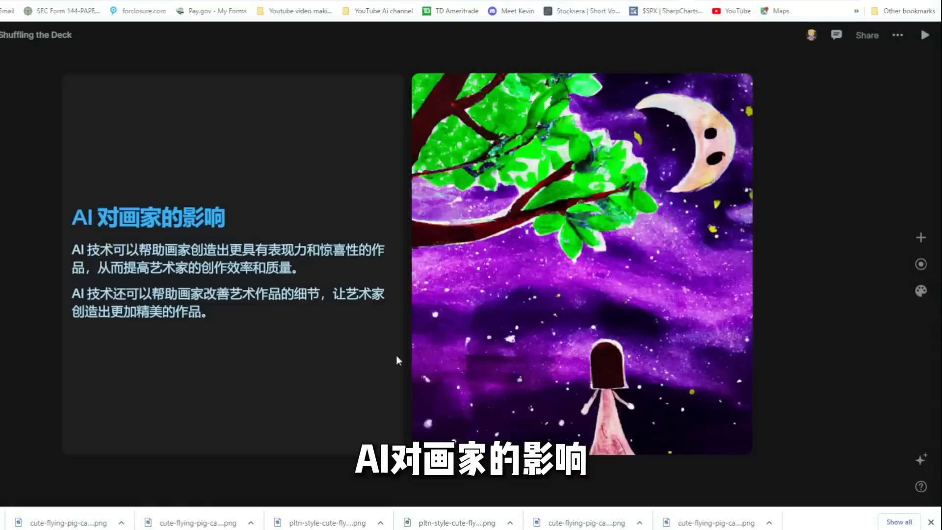
type("Ai")
type("影响")
key("Return")
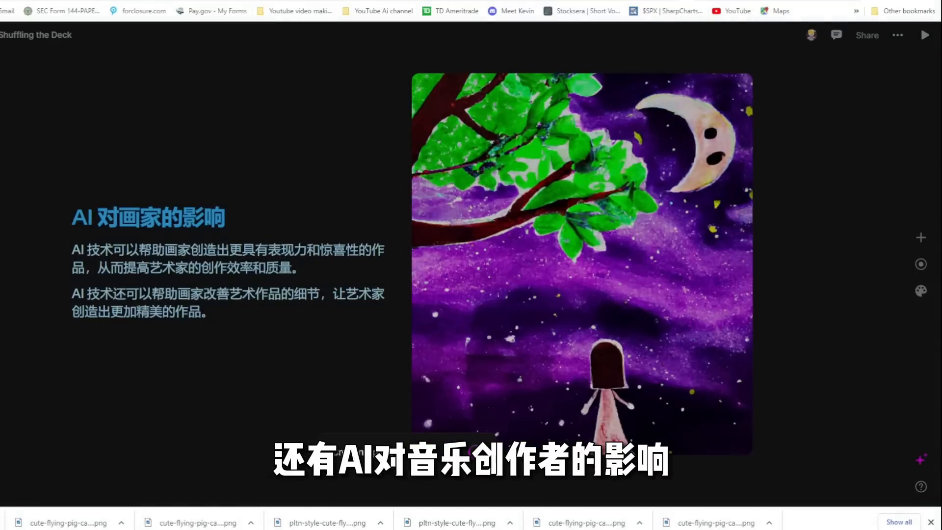
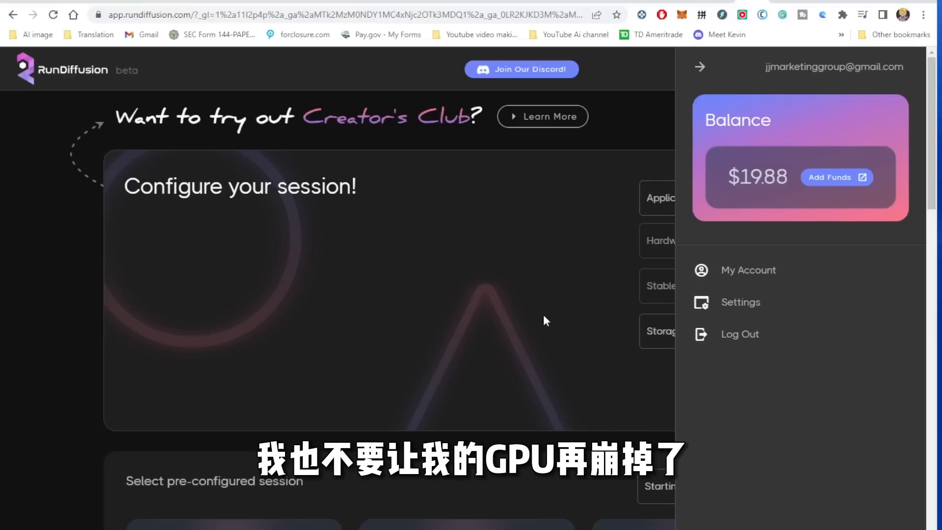
Choose the $0.50/hr SM - Auto1111 - SD v1.5 session in RunDiffusion and set its running time to 0 hours 30 minutes
scroll(264, 309, "down", 6)
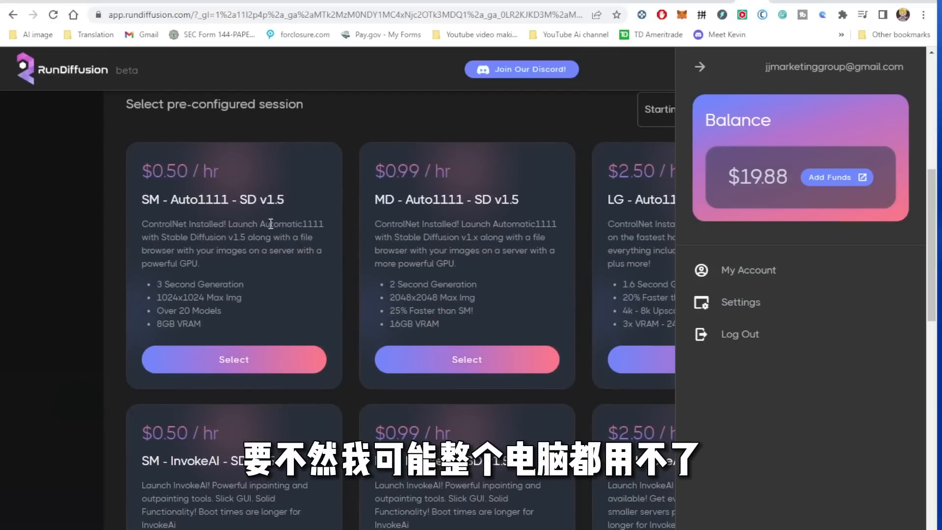
left_click(254, 361)
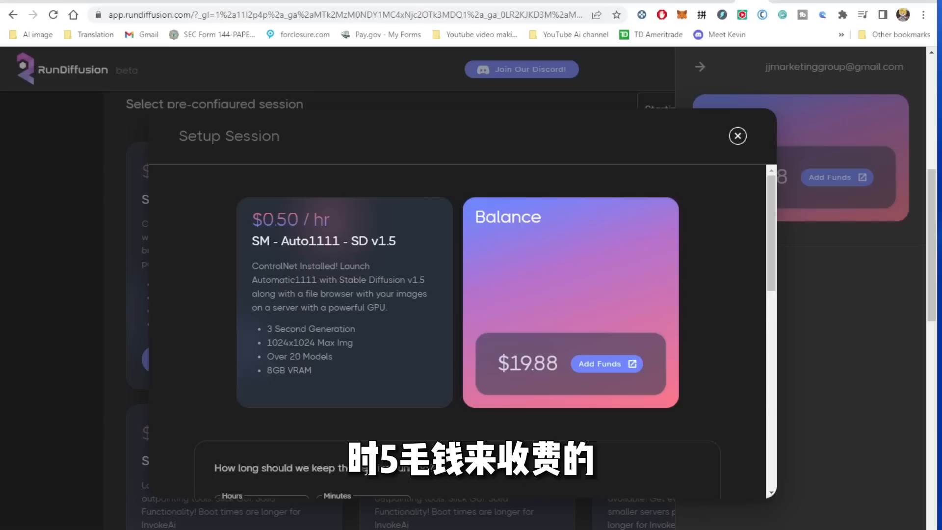
scroll(439, 444, "down", 3)
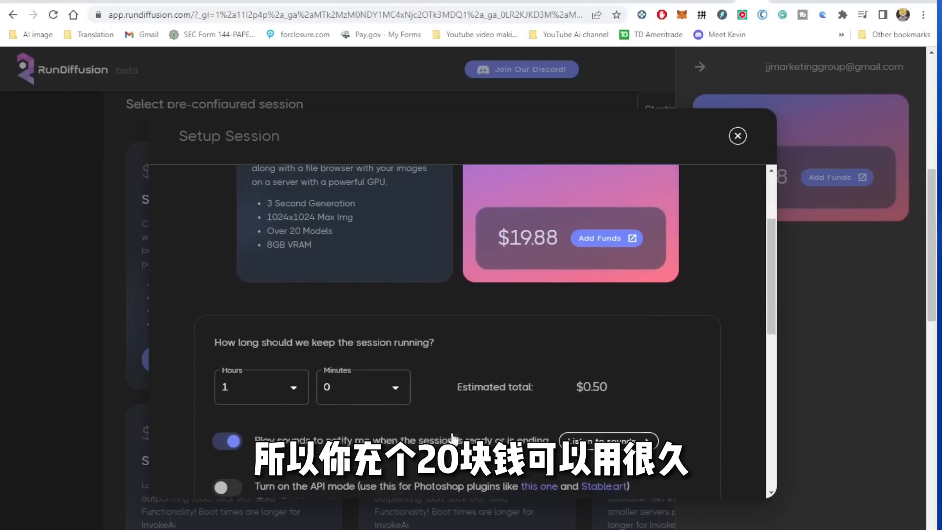
left_click(293, 387)
left_click(229, 423)
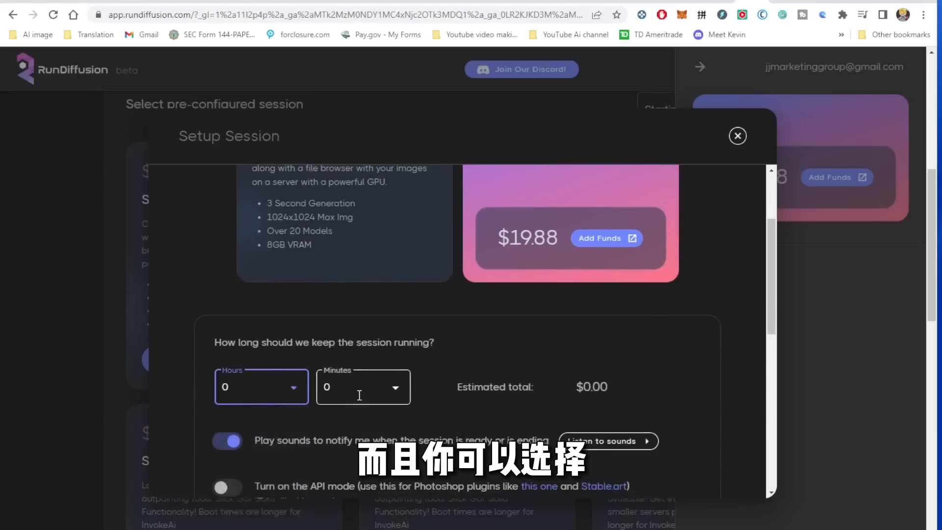
left_click(359, 395)
scroll(354, 441, "down", 3)
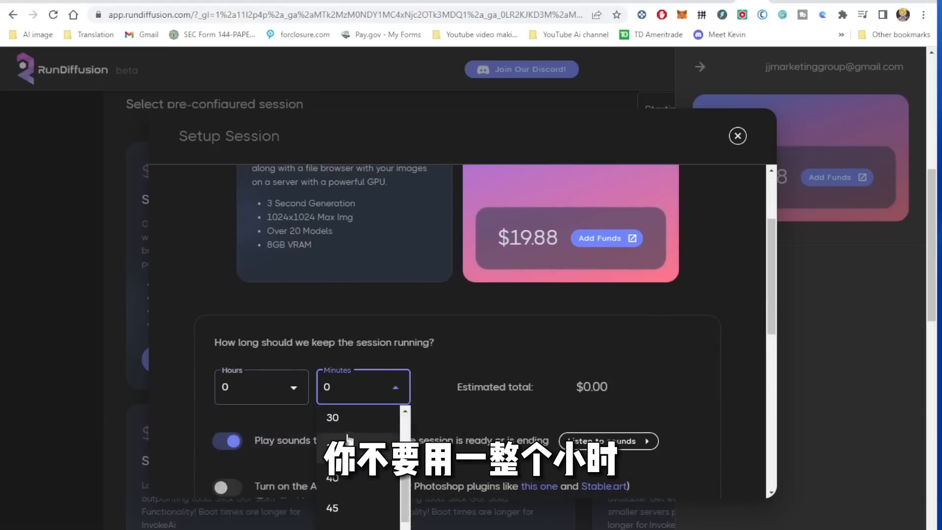
left_click(339, 417)
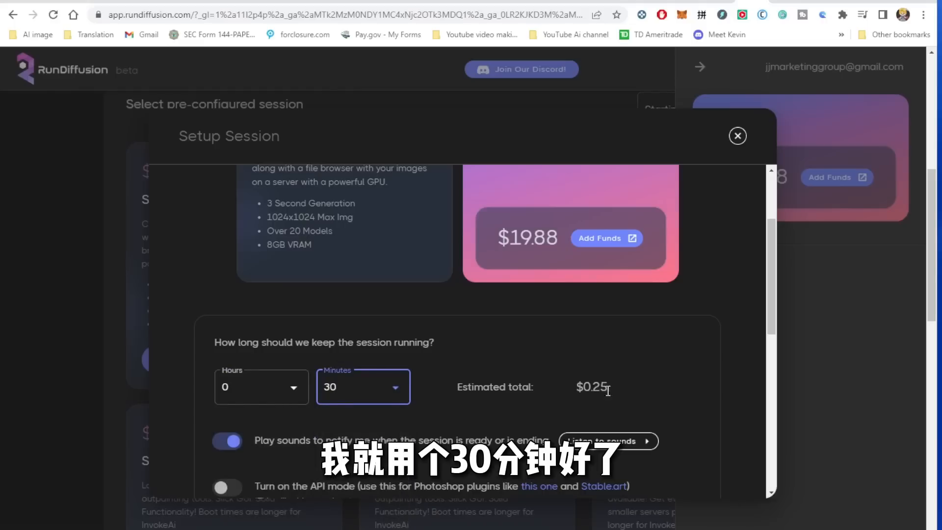
Review the remaining session options and terms and launch the configured session
scroll(643, 382, "down", 5)
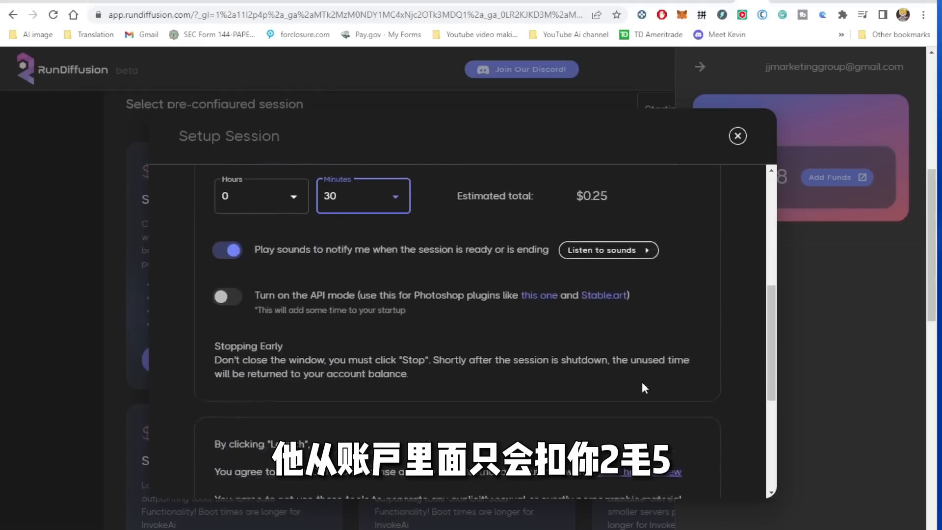
scroll(642, 383, "down", 3)
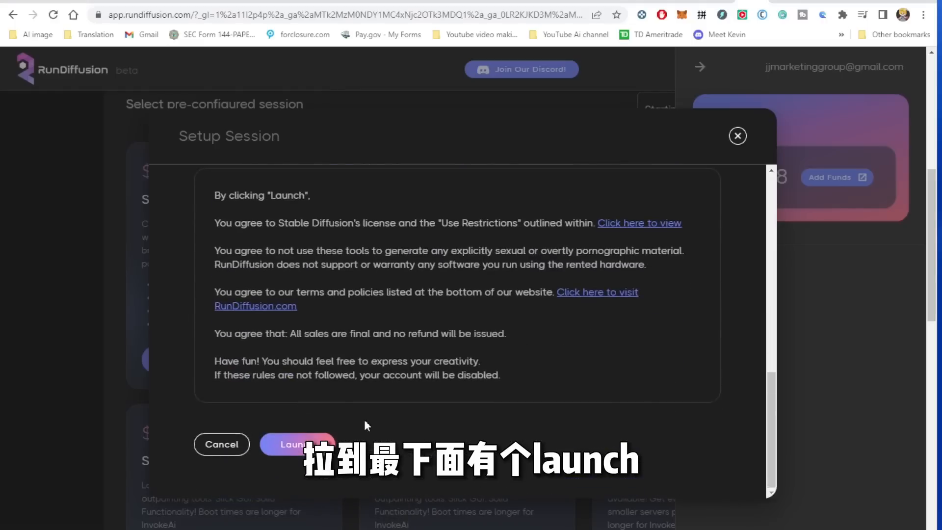
left_click(294, 443)
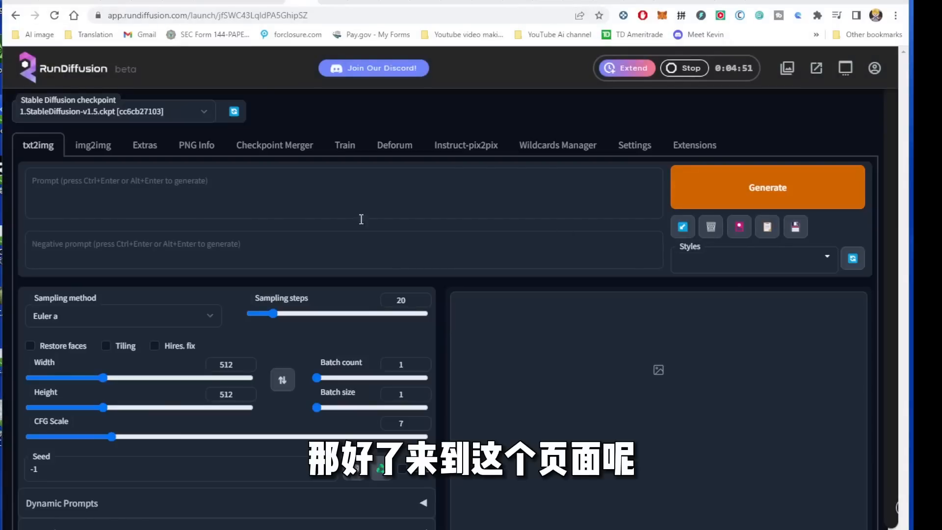
Copy "A black Panther, night setting, on a tree limb, with a full moon backdrop" from a BlueWillow rookie channel in Discord into the txt2img prompt
left_click(41, 191)
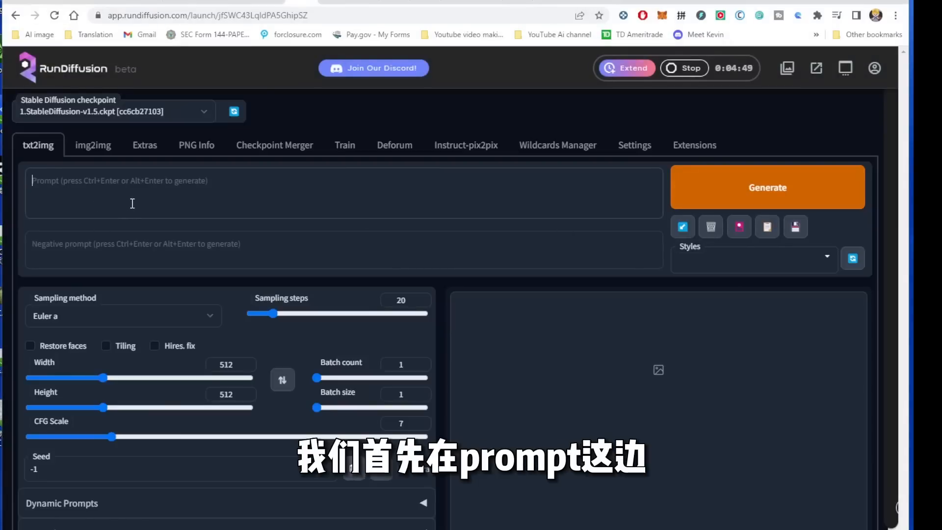
left_click(426, 2)
scroll(350, 246, "down", 3)
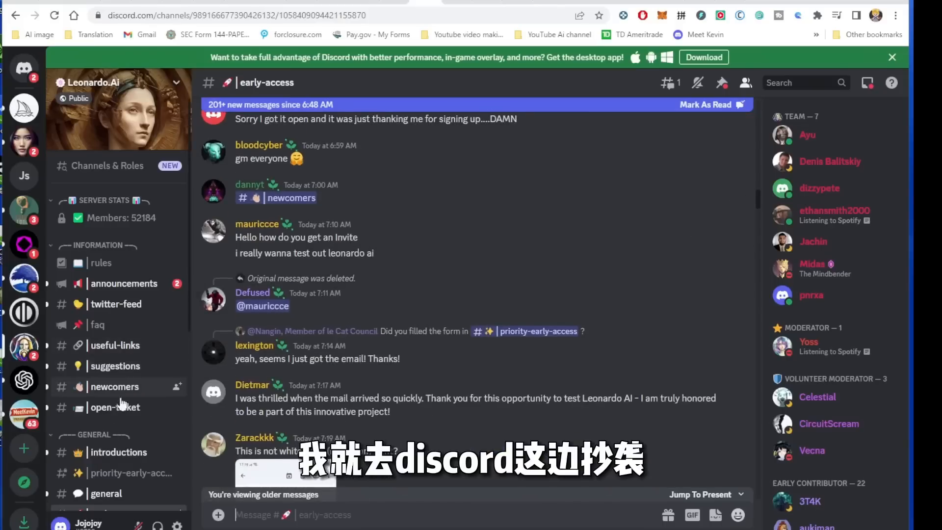
scroll(123, 393, "down", 6)
scroll(124, 358, "up", 4)
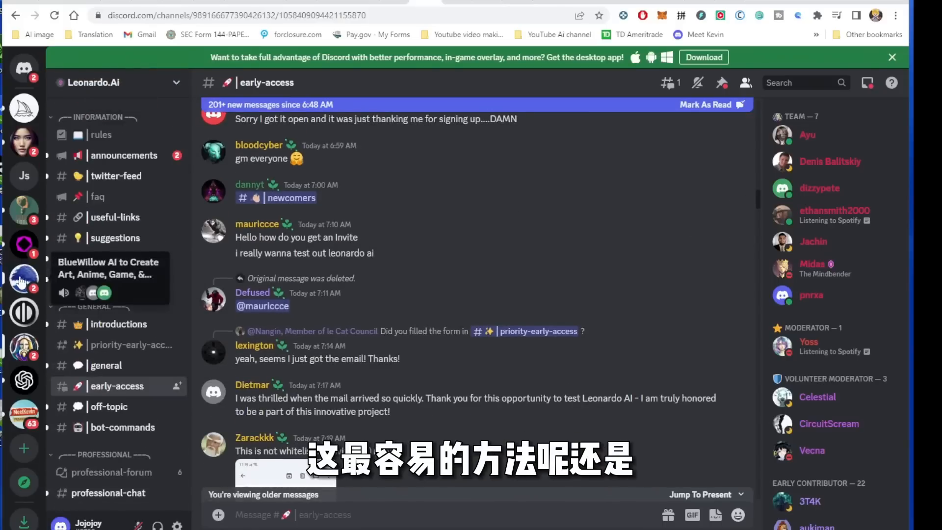
left_click(21, 280)
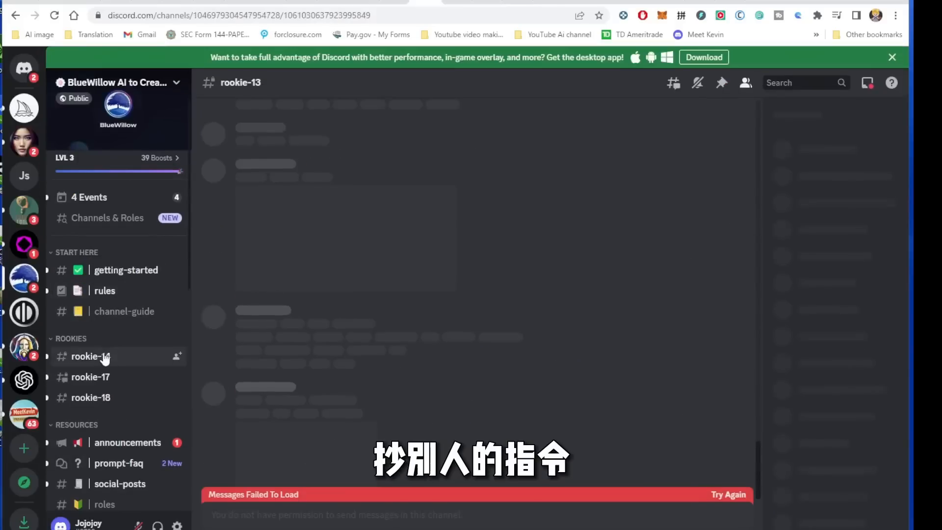
left_click(105, 358)
left_click_drag(234, 270, 542, 273)
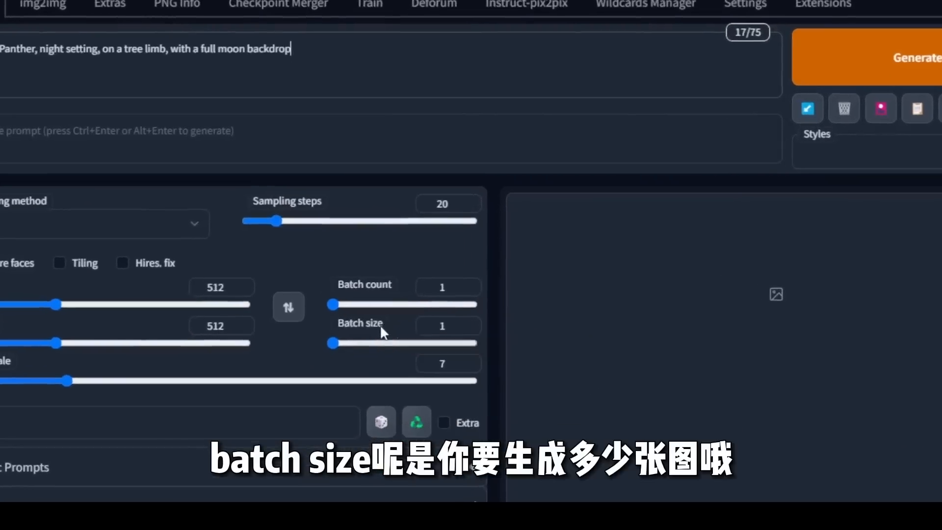
Set the batch size to 4 and generate the black panther images
left_click_drag(335, 343, 441, 342)
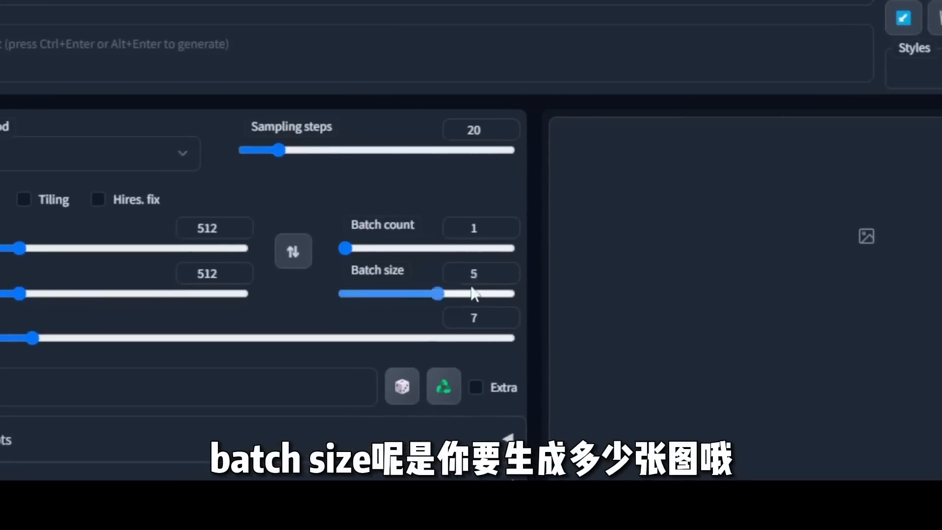
left_click_drag(473, 293, 432, 294)
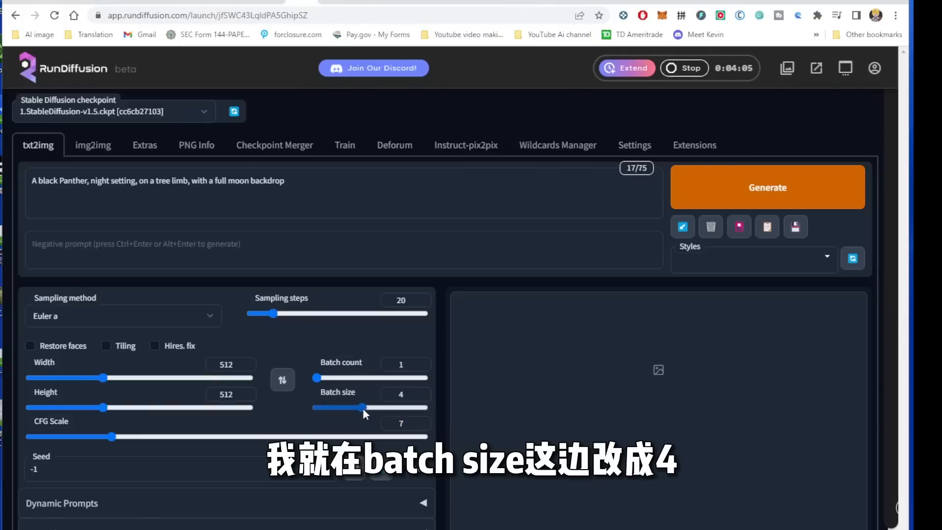
mouse_move(338, 364)
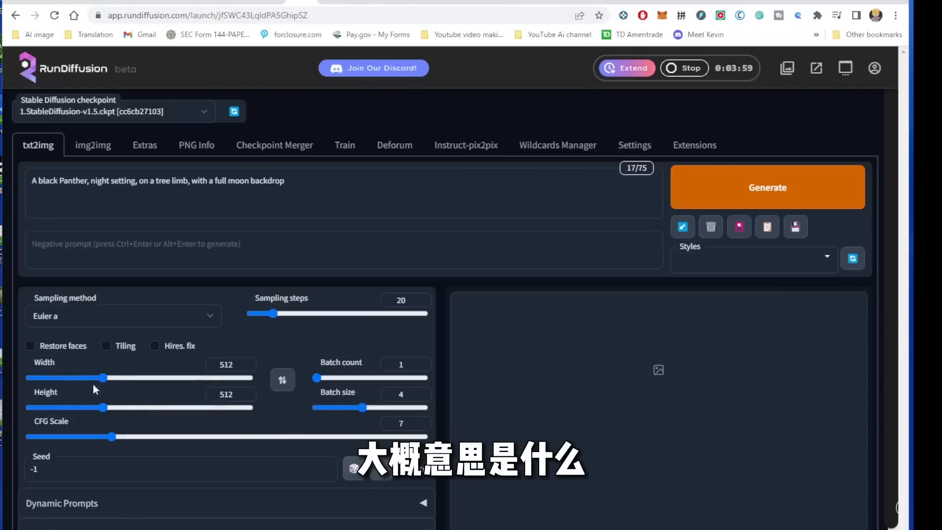
left_click(719, 198)
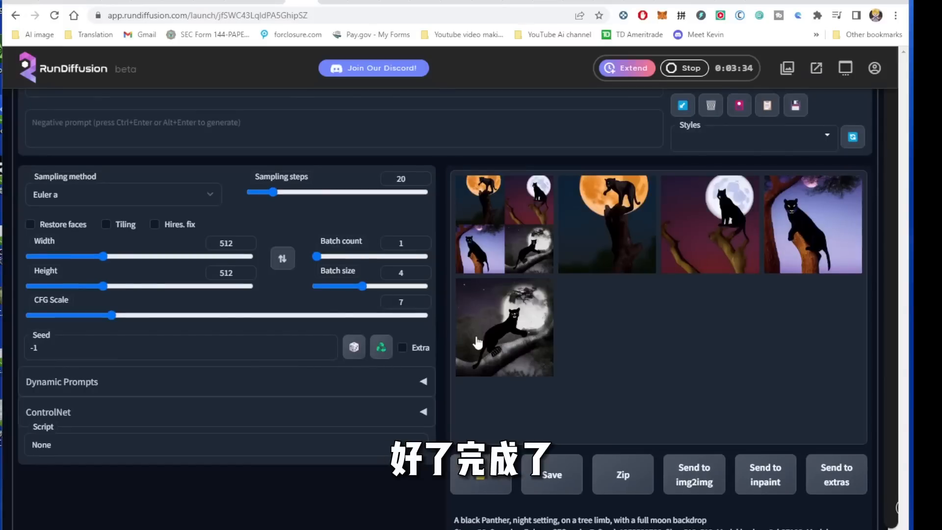
View the generated panther images enlarged one by one and return to the combined grid
left_click(488, 336)
left_click(697, 333)
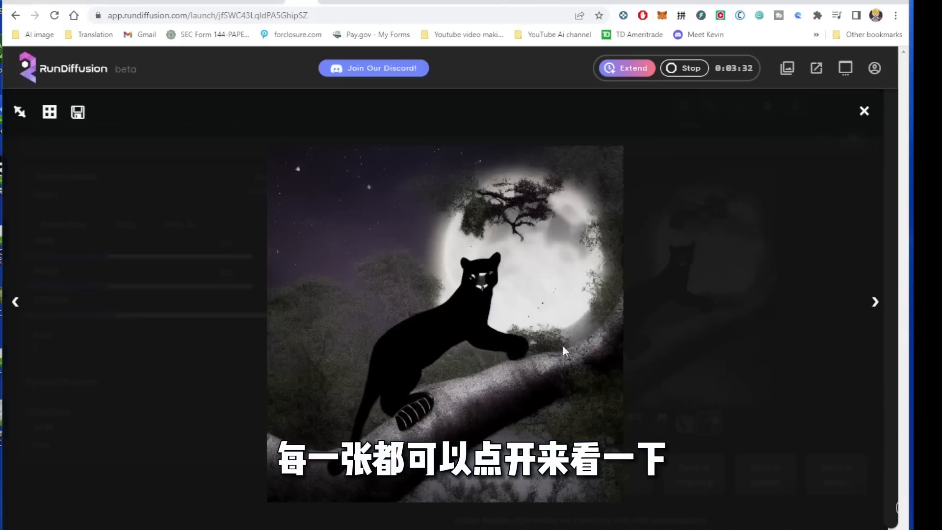
left_click(696, 243)
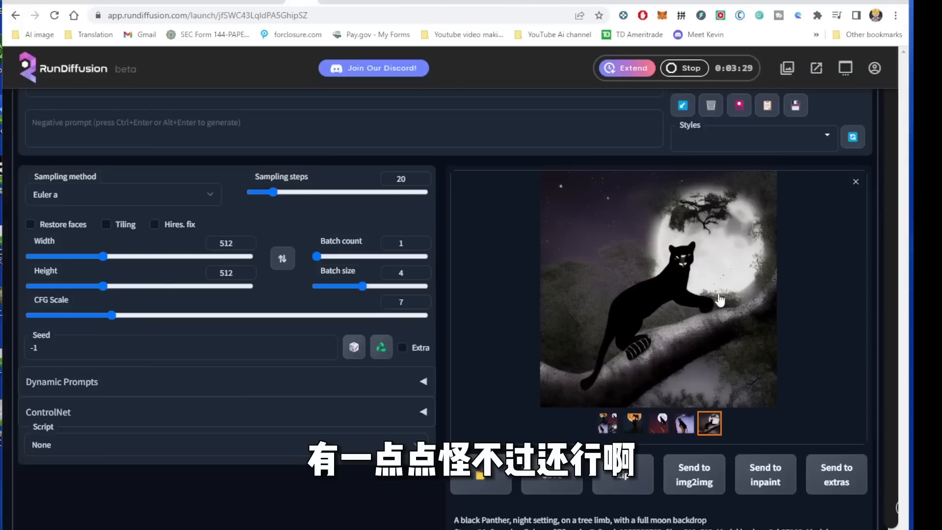
scroll(713, 334, "up", 2)
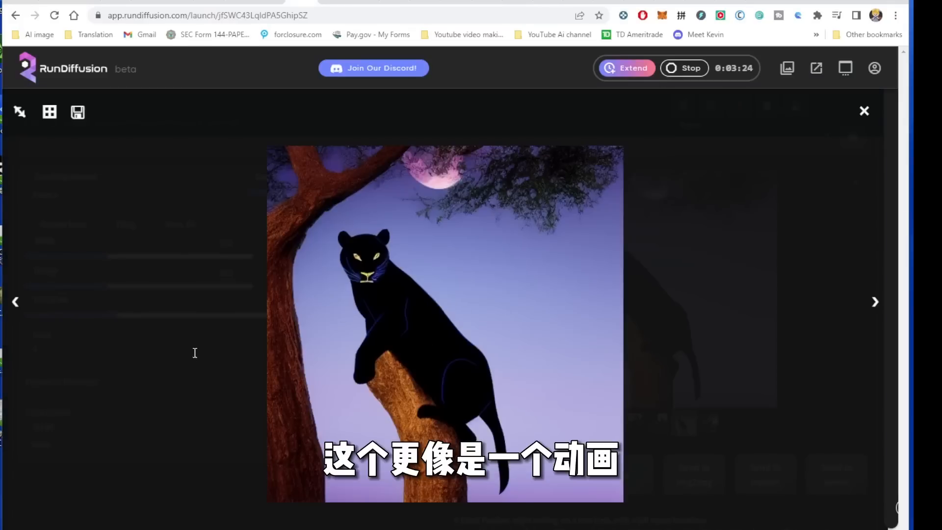
left_click(193, 351)
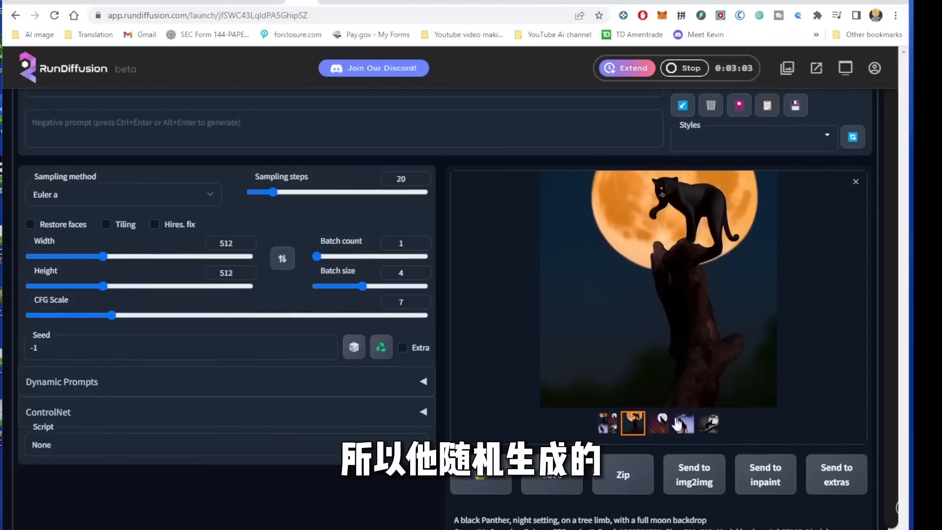
left_click(608, 427)
Replace the panther prompt with "a woman without dress"
scroll(726, 403, "up", 3)
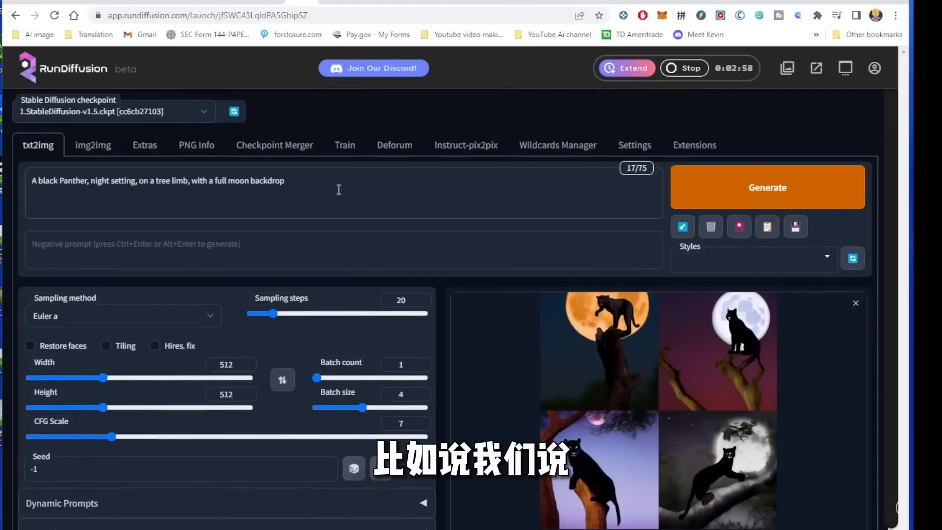
left_click_drag(286, 181, 14, 172)
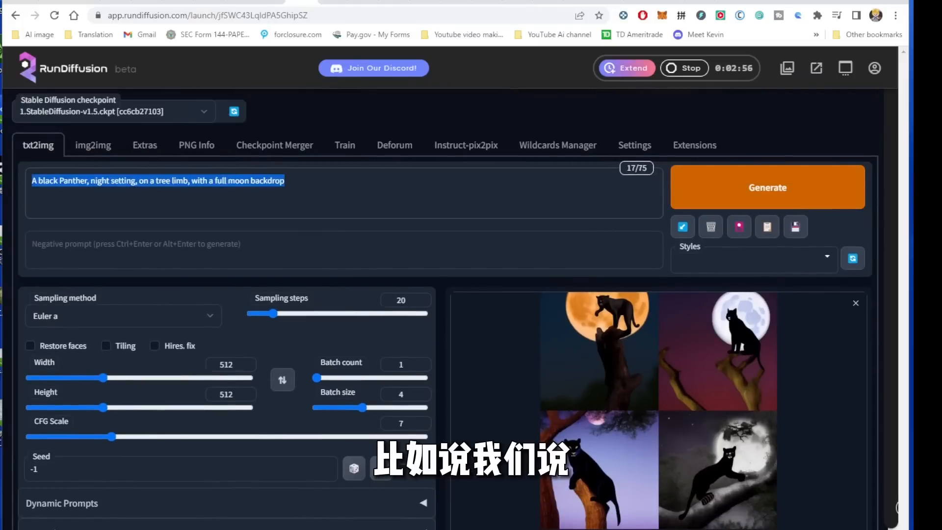
type("a")
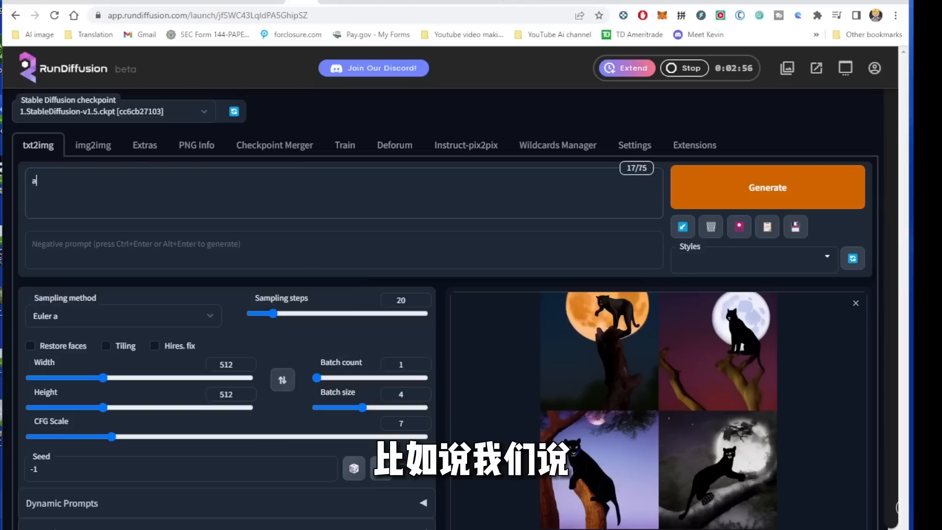
type(" woman without ")
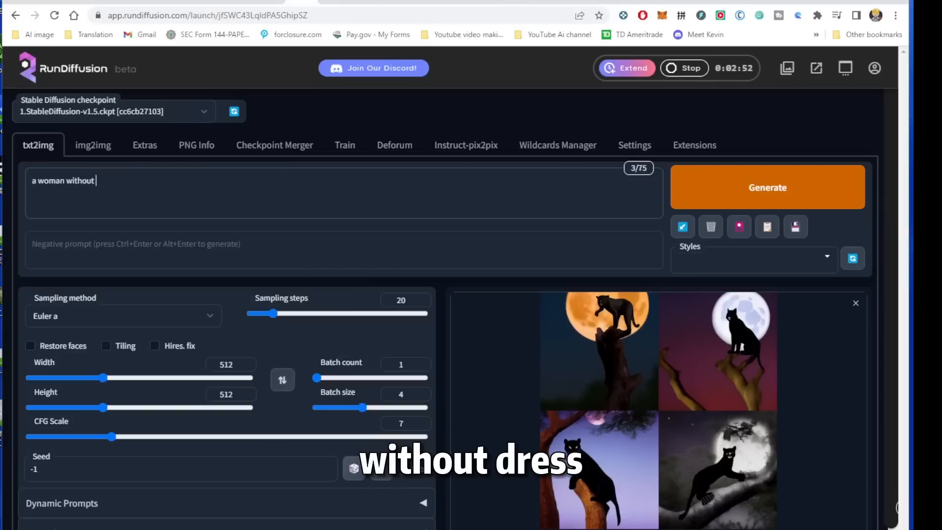
type("dress")
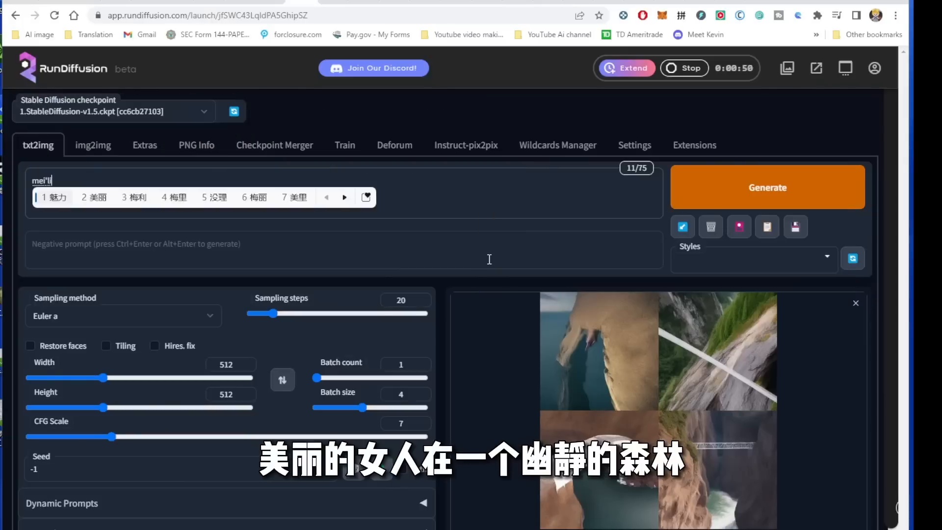
Enter the Chinese prompt "美丽的女人在一个幽静的森林里听音乐" for the image generation
type("de")
key("space")
type("nvren")
key("space")
type("zai")
key("space")
type("yige")
key("space")
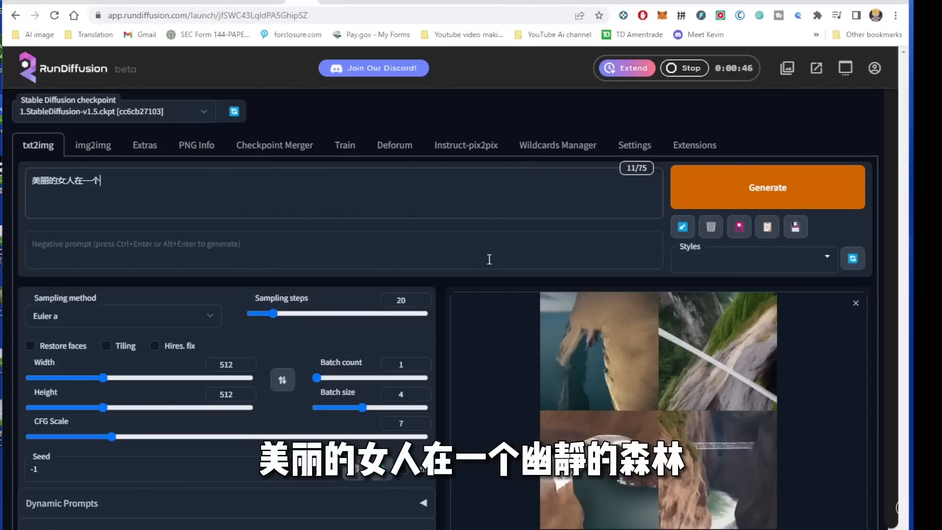
type("youjing")
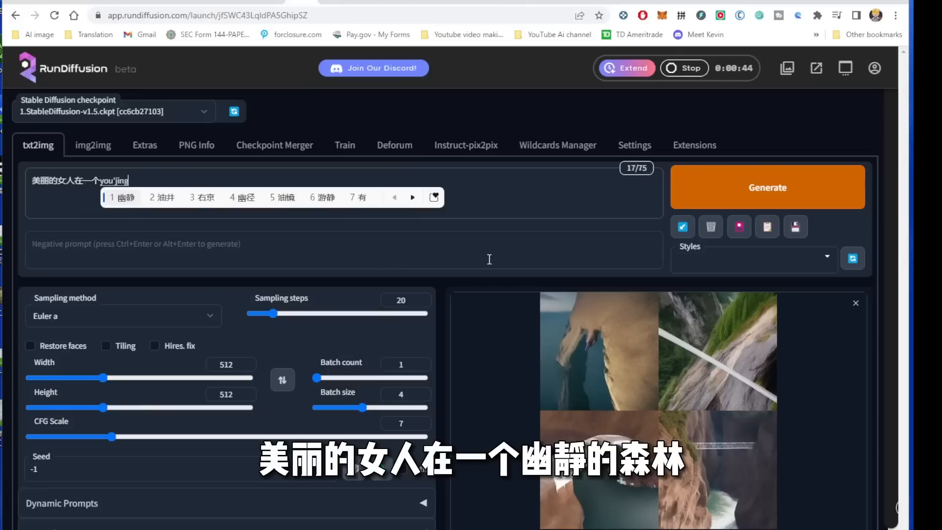
key("space")
type("de")
key("space")
type("x")
key("BackSpace")
type("senlinli")
key("space")
type("t")
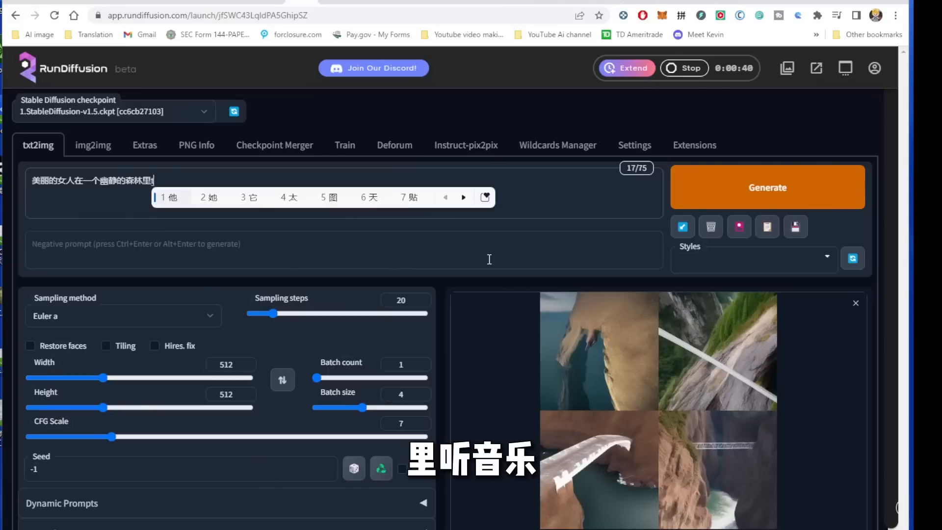
type("ingyinyue")
key("space")
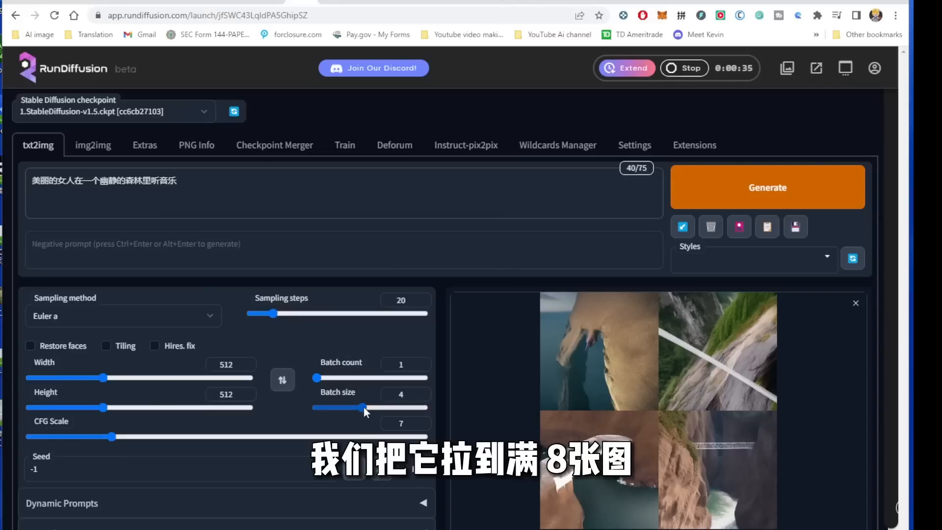
Raise the batch size to 8 and generate images from the Chinese prompt
left_click_drag(363, 407, 425, 407)
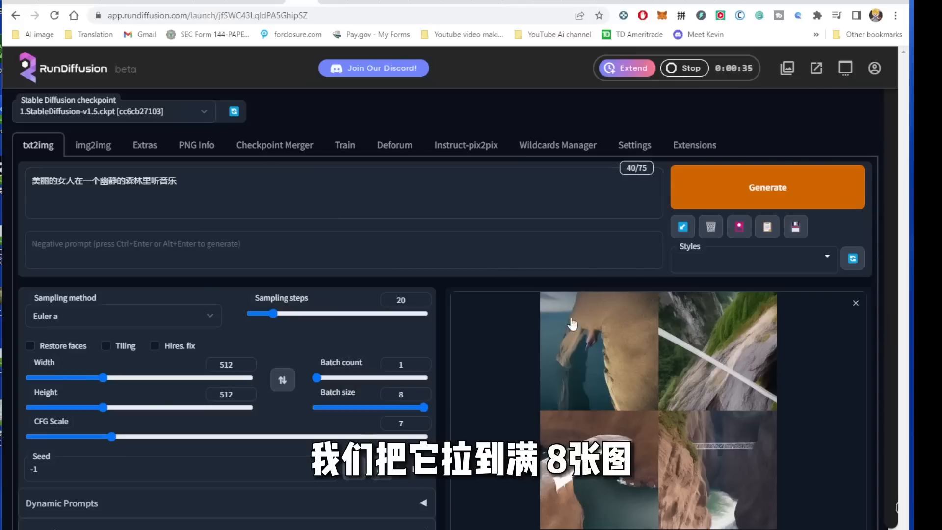
left_click(741, 199)
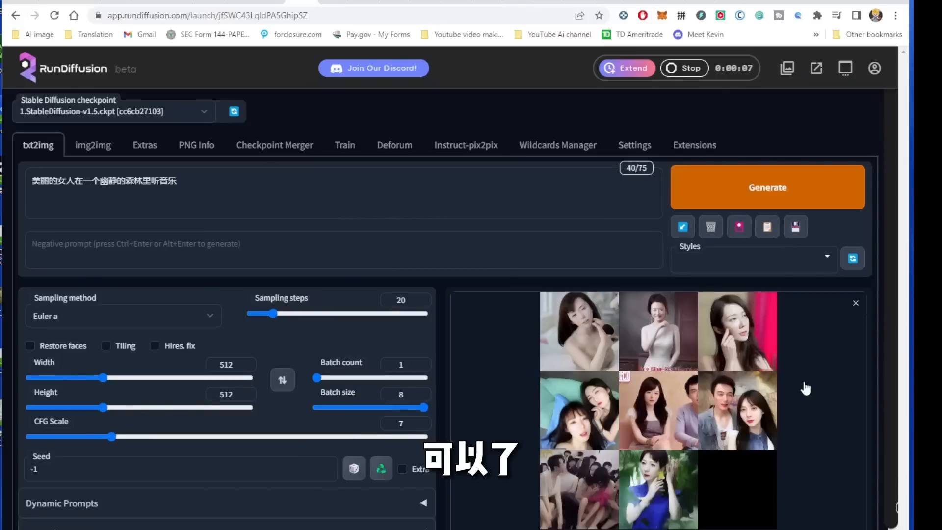
View the last three generated images individually, going backwards from the final one
scroll(684, 426, "down", 2)
left_click(752, 426)
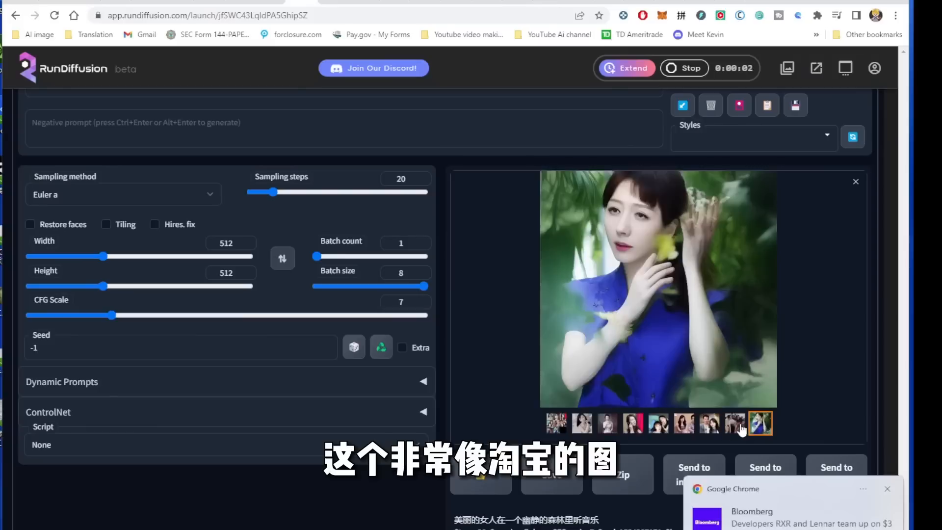
left_click(739, 427)
left_click(711, 426)
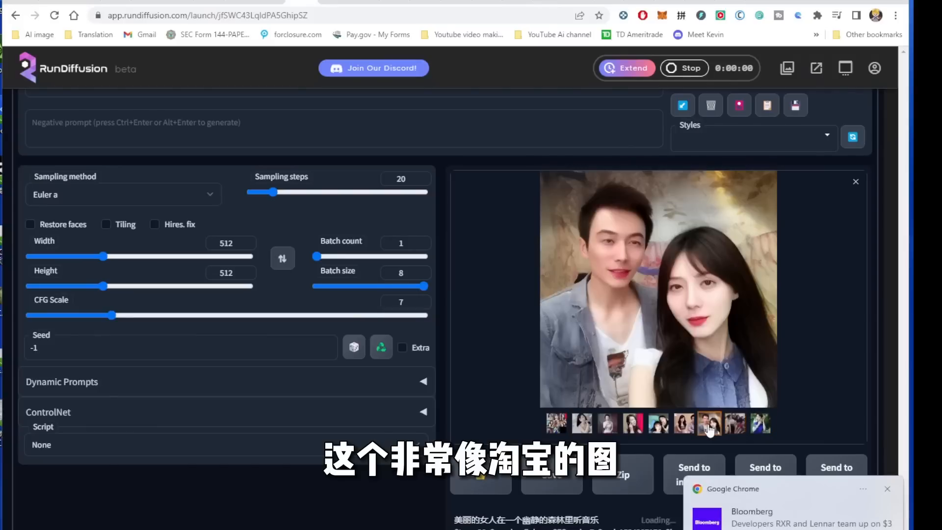
View the remaining images generated from the Chinese prompt one by one and revisit several of them
left_click(679, 426)
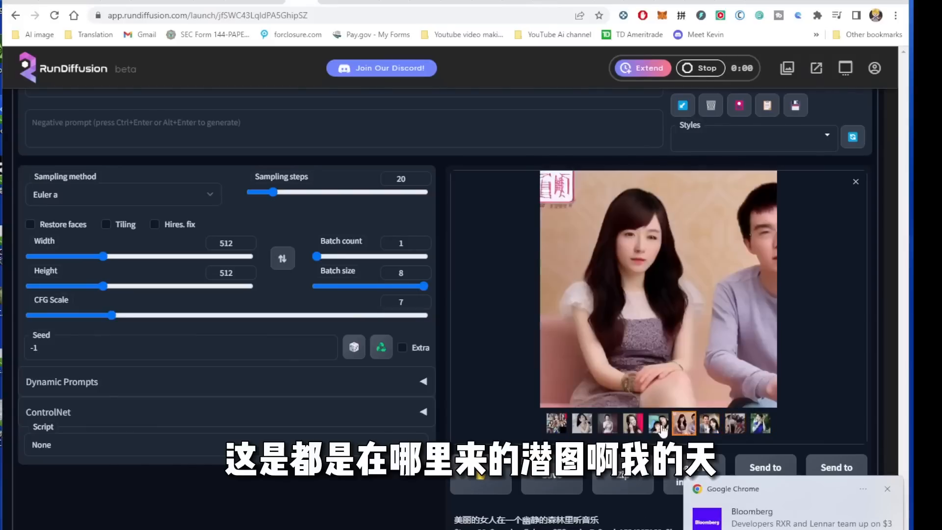
left_click(652, 428)
left_click(631, 431)
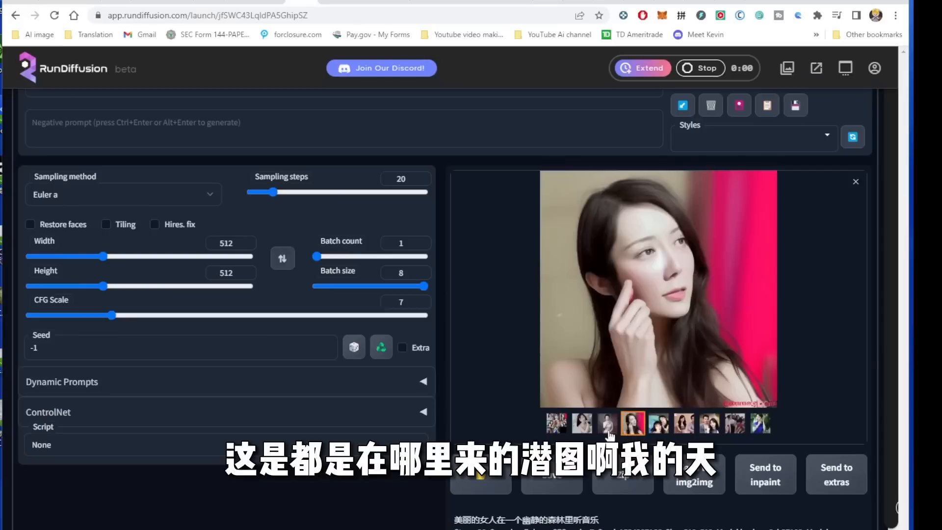
left_click(599, 433)
left_click(632, 424)
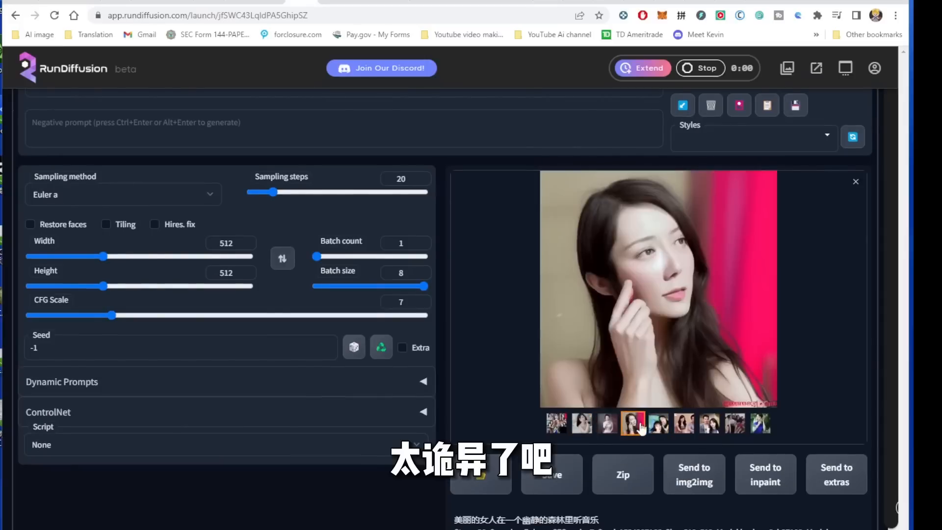
left_click(709, 424)
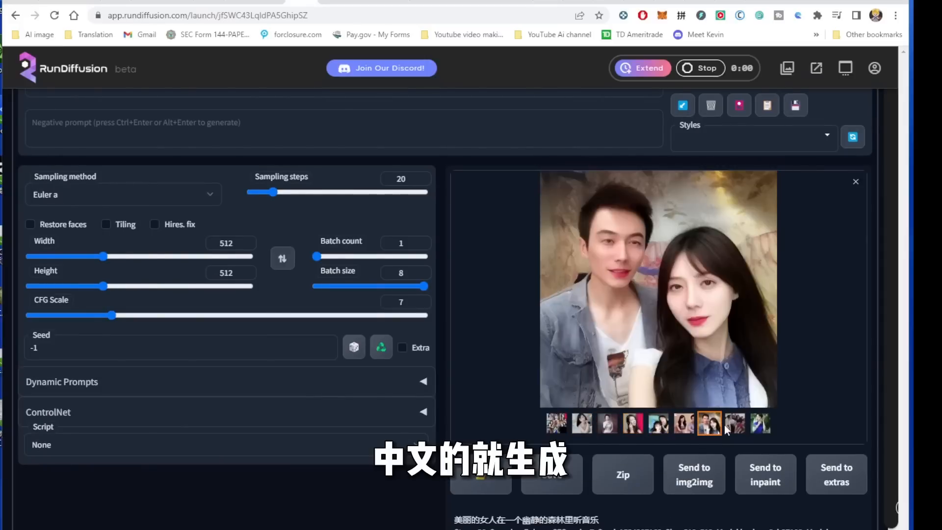
left_click(762, 428)
left_click(737, 428)
scroll(736, 429, "up", 3)
scroll(718, 435, "down", 1)
scroll(718, 439, "down", 3)
left_click(583, 351)
Generate a single image from the English prompt "a Beautiful woman listening to music in the forest" and enlarge it
scroll(736, 324, "up", 4)
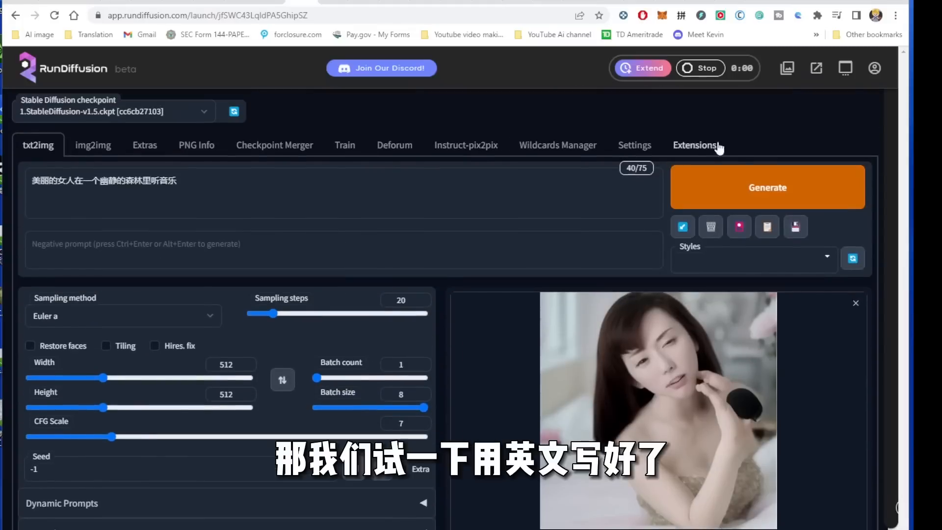
left_click(238, 189)
key("ctrl+a")
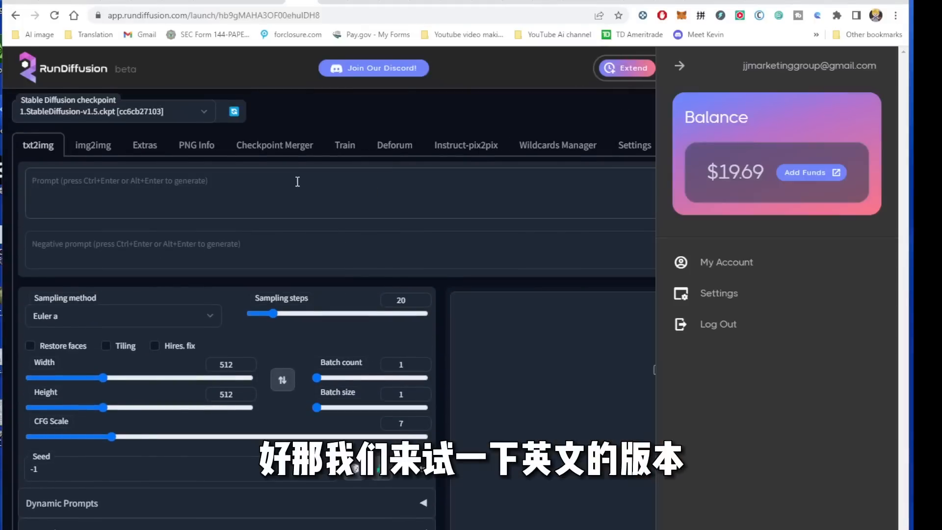
key("ctrl+v")
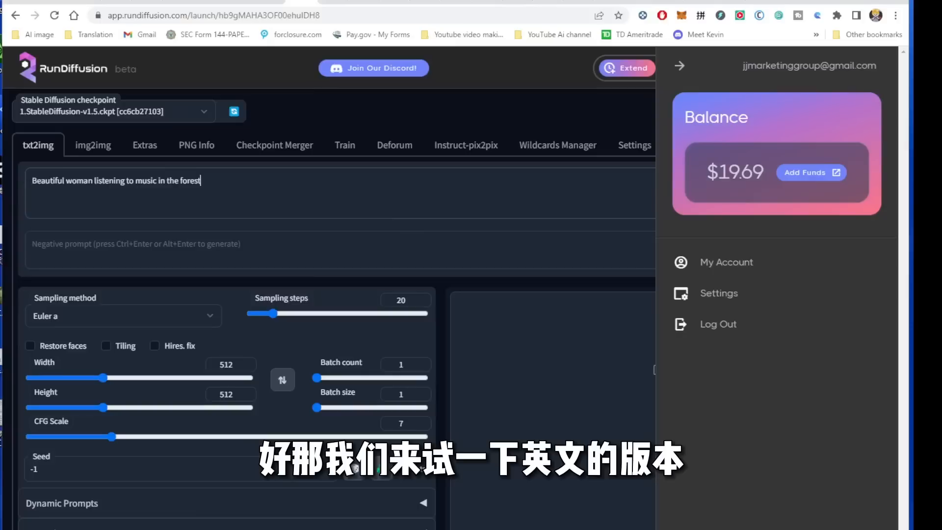
left_click(33, 180)
type("a")
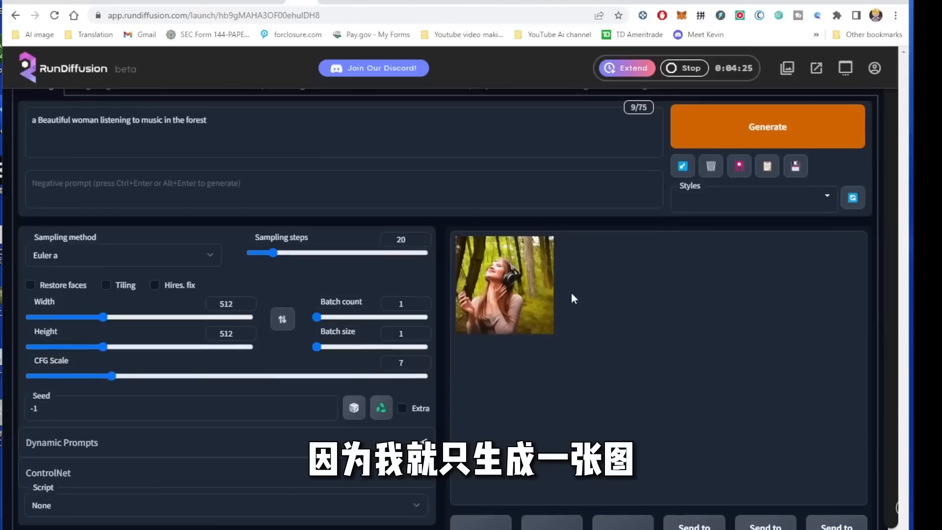
left_click(534, 310)
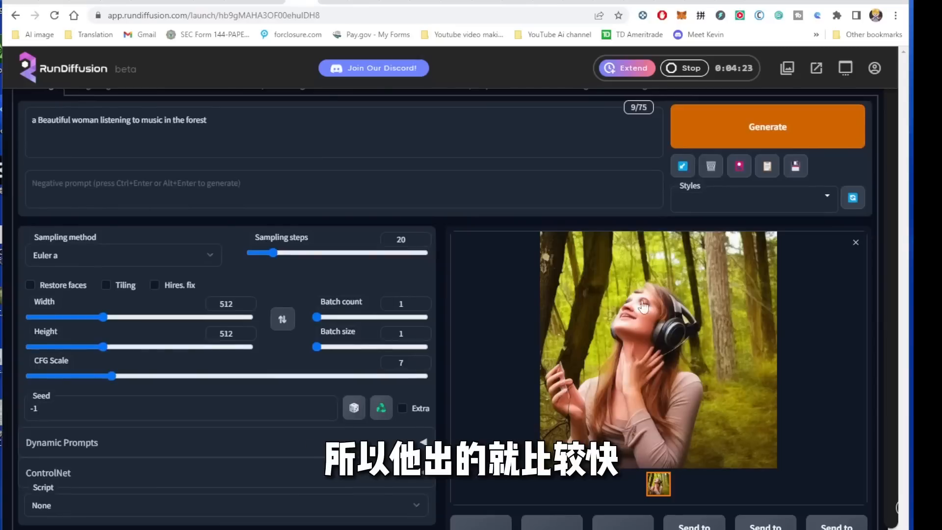
Generate a batch of 8 images from the English forest prompt and view each one individually
left_click(428, 348)
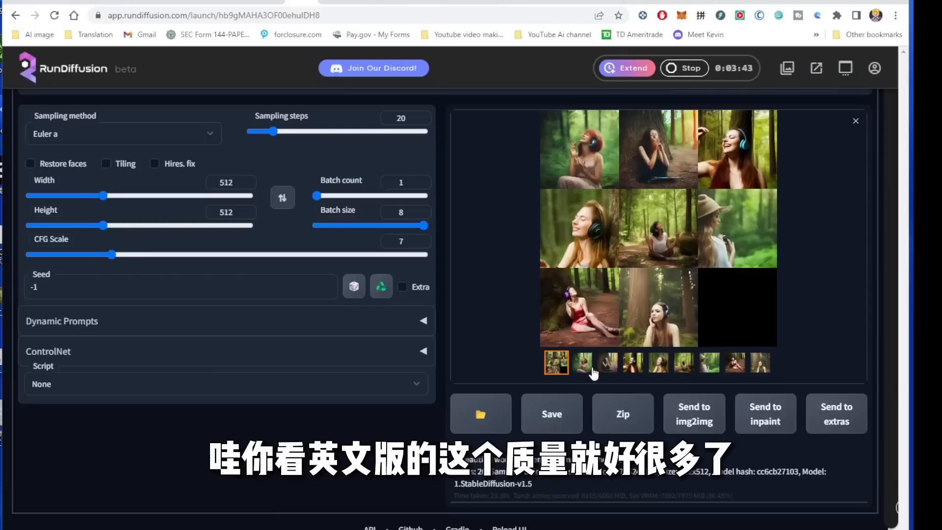
left_click(585, 365)
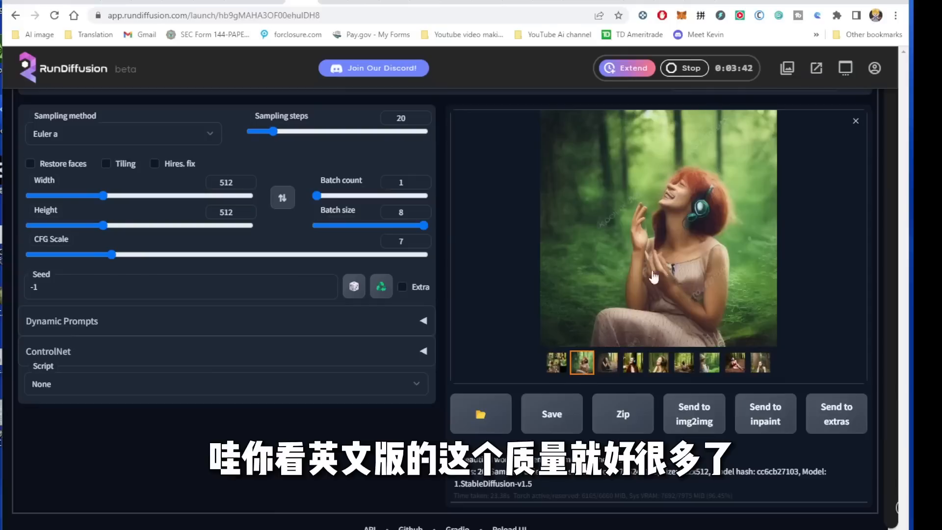
left_click(616, 363)
left_click(631, 365)
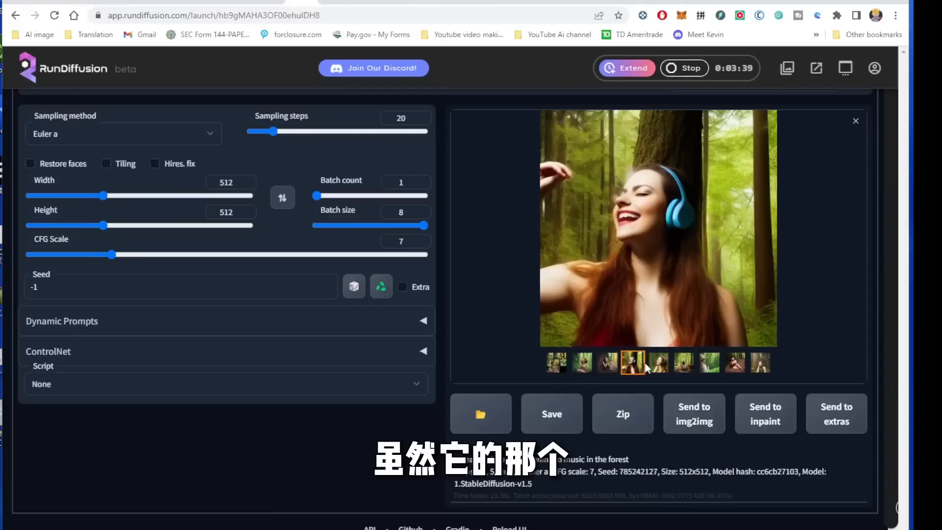
left_click(660, 368)
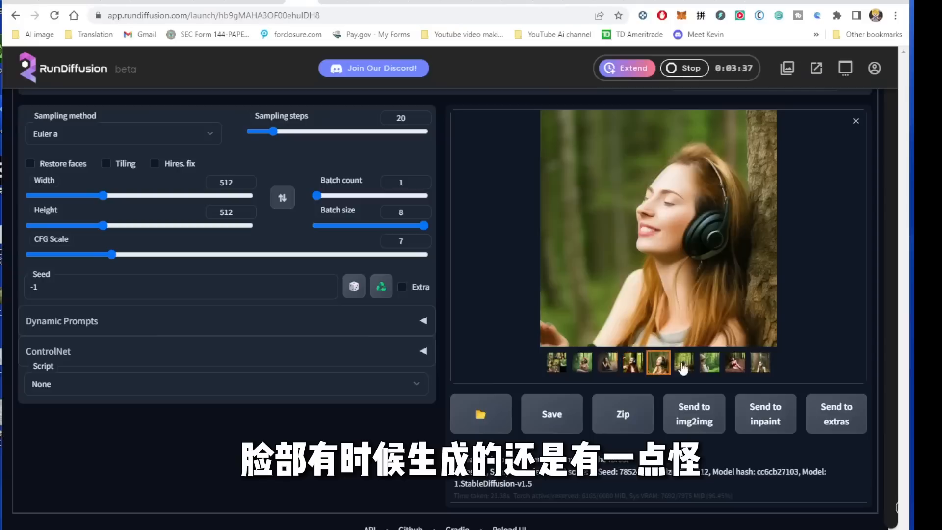
left_click(685, 368)
left_click(705, 368)
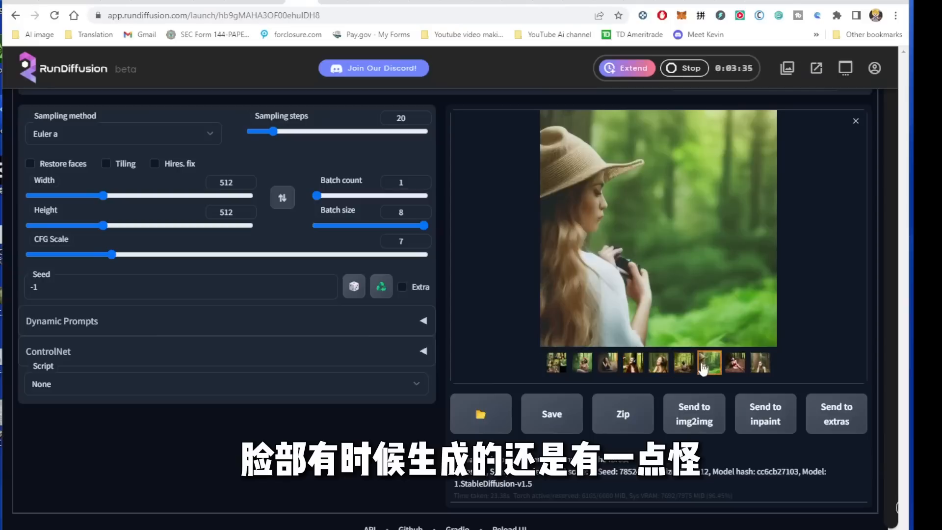
left_click(731, 368)
left_click(759, 364)
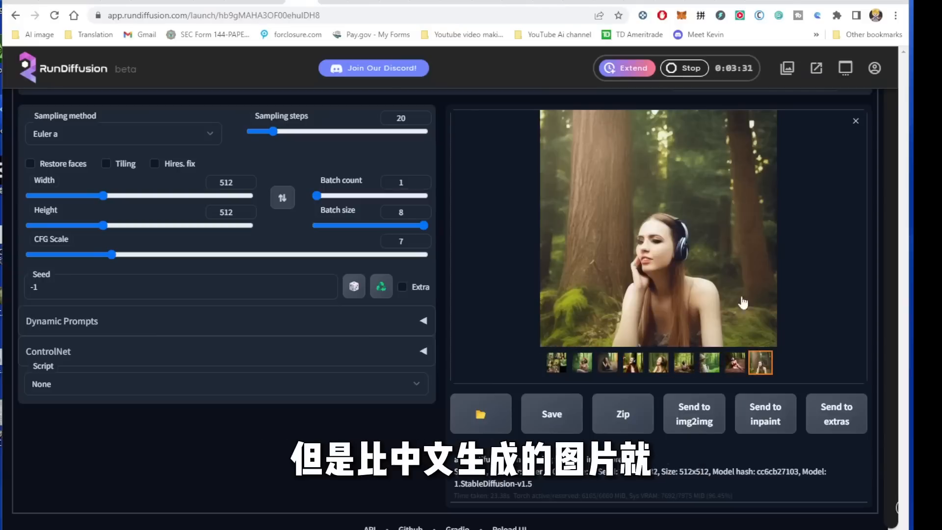
Switch to image-to-image generation and load the yellow chick picture 033c887e-6f51-4ea6-ad76-6114ea0ce916 as the source
scroll(729, 279, "up", 4)
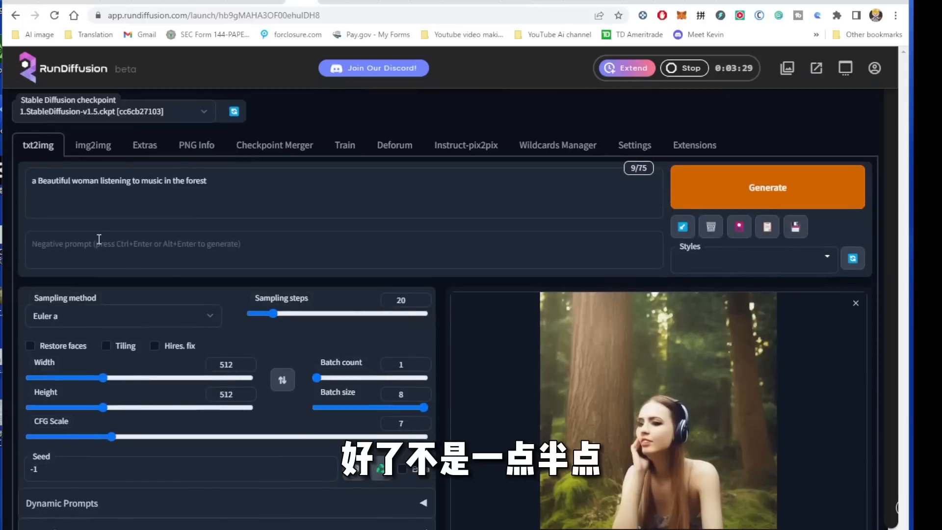
left_click(93, 145)
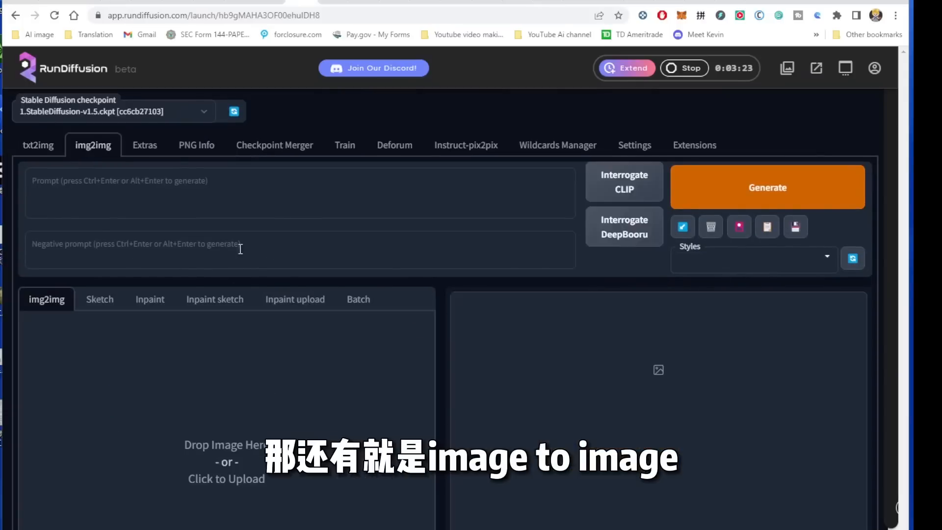
scroll(245, 248, "down", 3)
left_click(222, 334)
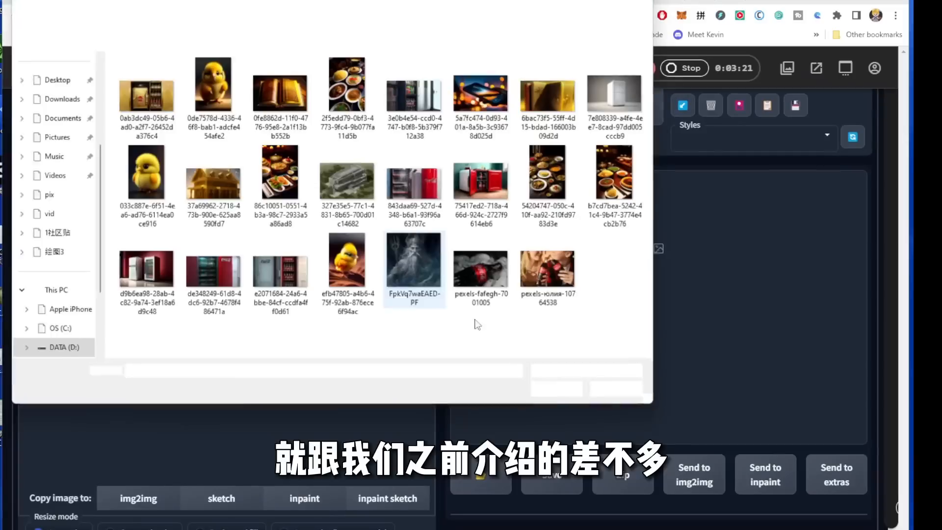
left_click(144, 181)
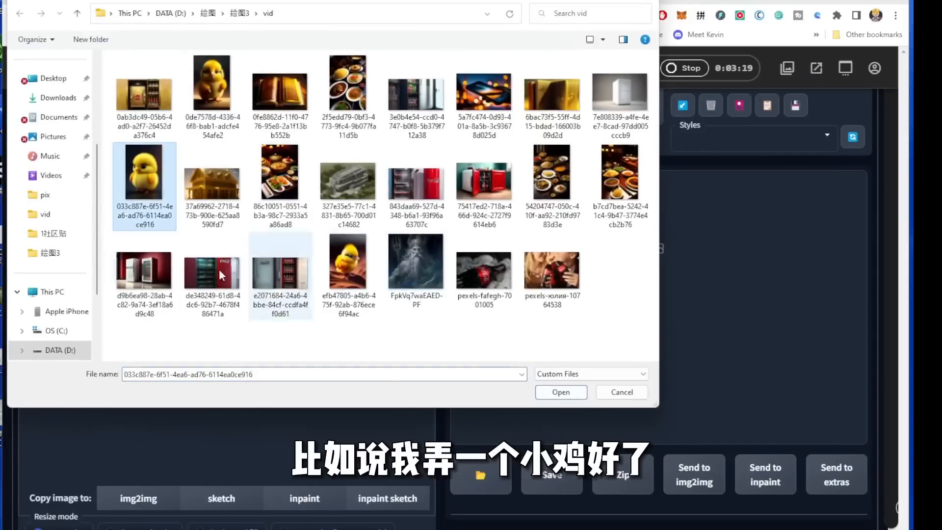
left_click(560, 393)
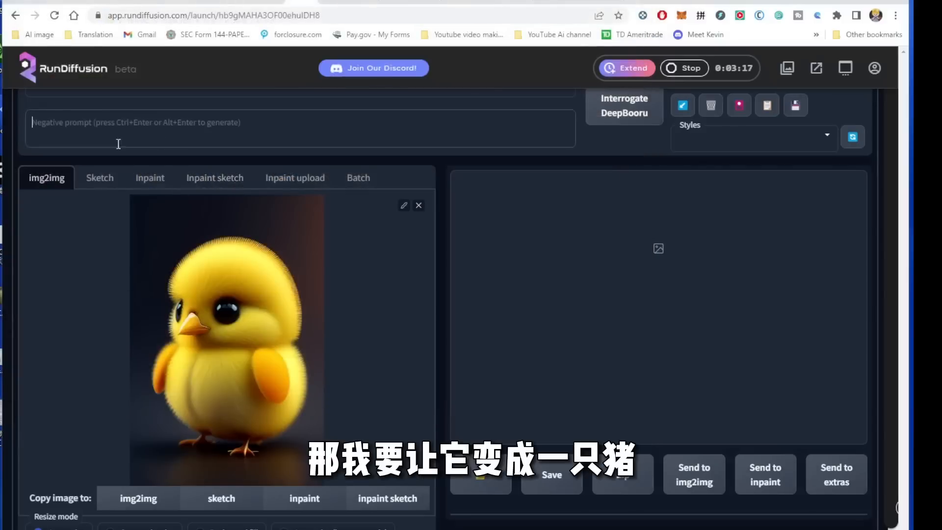
Enter the prompt "pig" for the chick picture and generate the transformed image
scroll(112, 202, "up", 3)
left_click(113, 203)
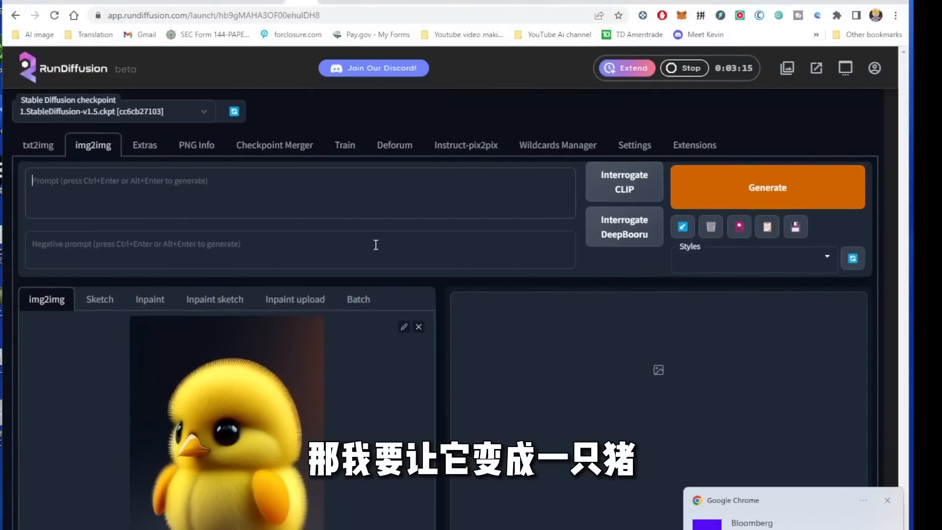
type("pig")
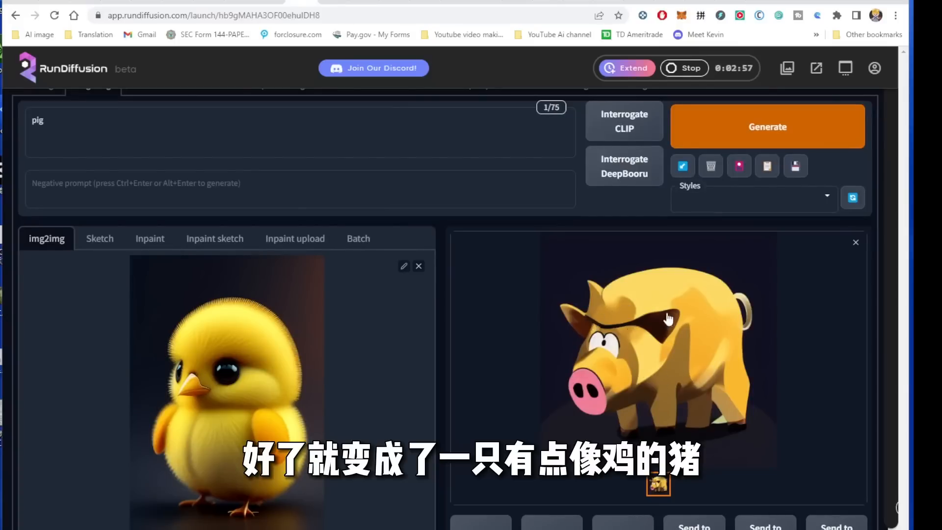
Lower the denoising strength to 0.27 and regenerate the pig image from the chick picture
scroll(597, 324, "up", 1)
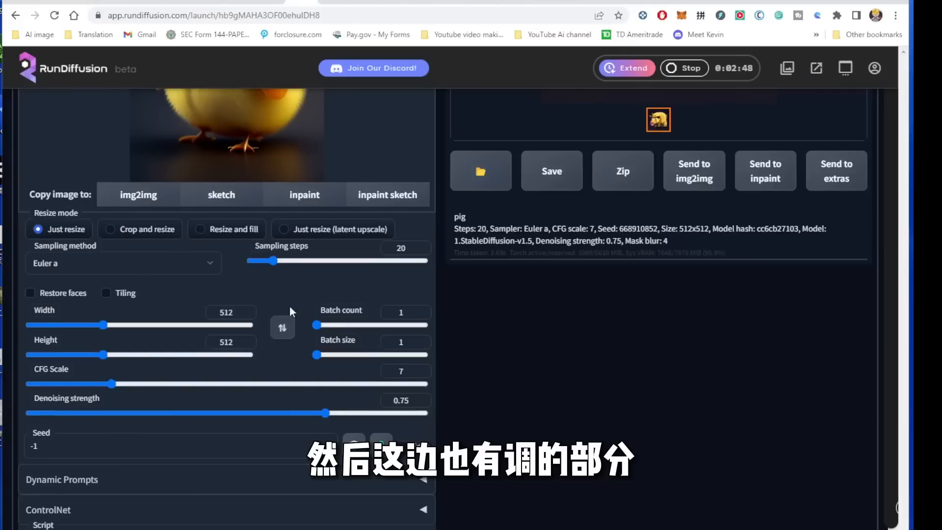
left_click_drag(325, 414, 212, 416)
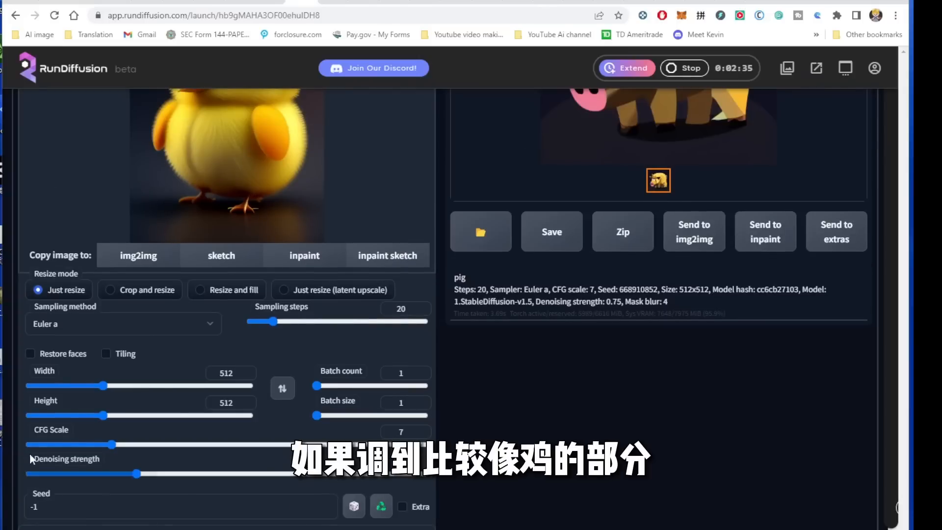
scroll(225, 452, "up", 10)
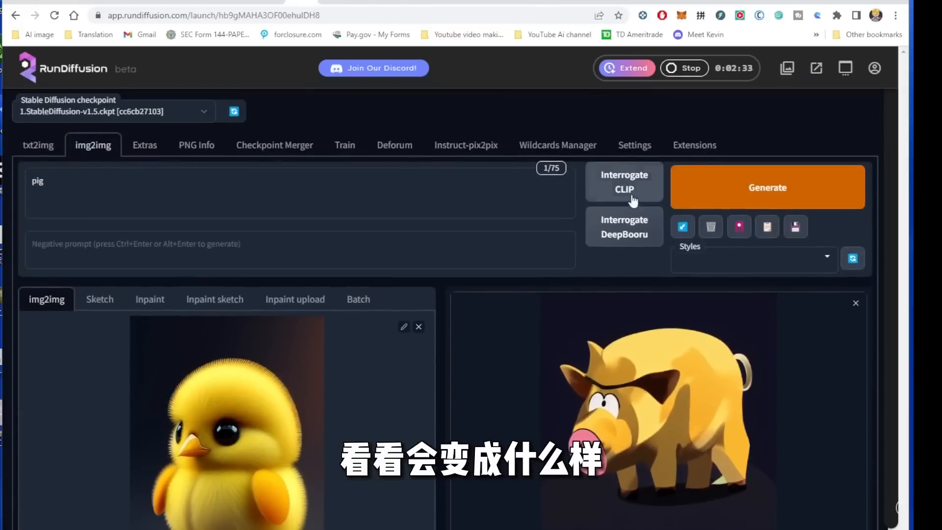
left_click(780, 183)
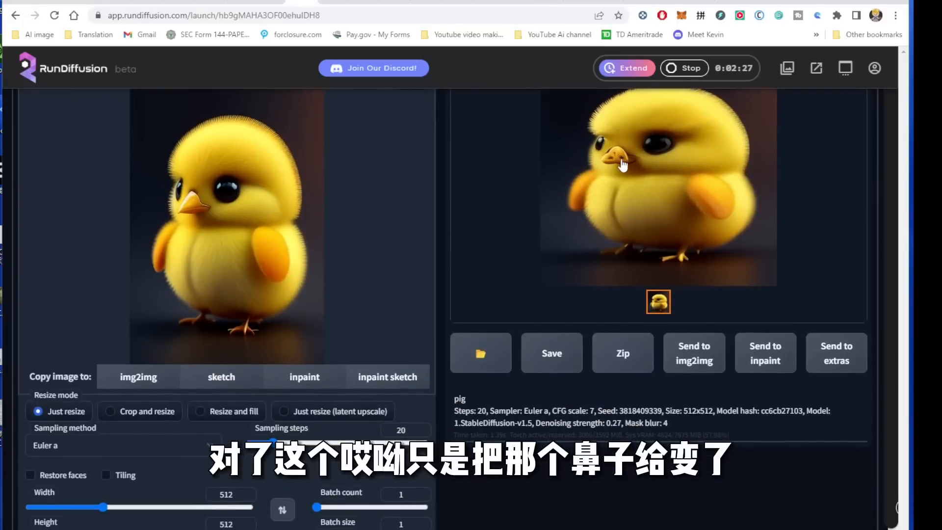
Raise the denoising strength to about halfway and regenerate the chick-to-pig image
scroll(341, 394, "down", 3)
scroll(341, 394, "down", 1)
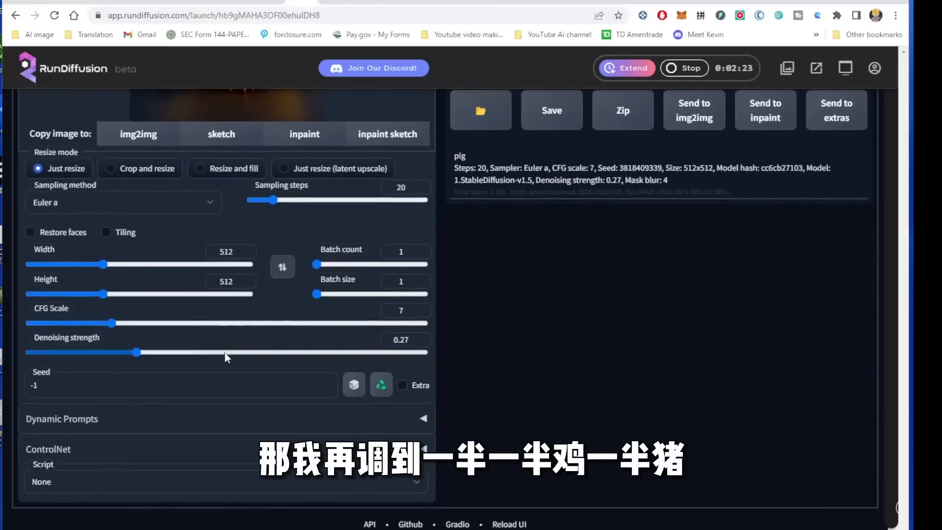
left_click(215, 352)
scroll(431, 364, "up", 5)
scroll(587, 338, "up", 5)
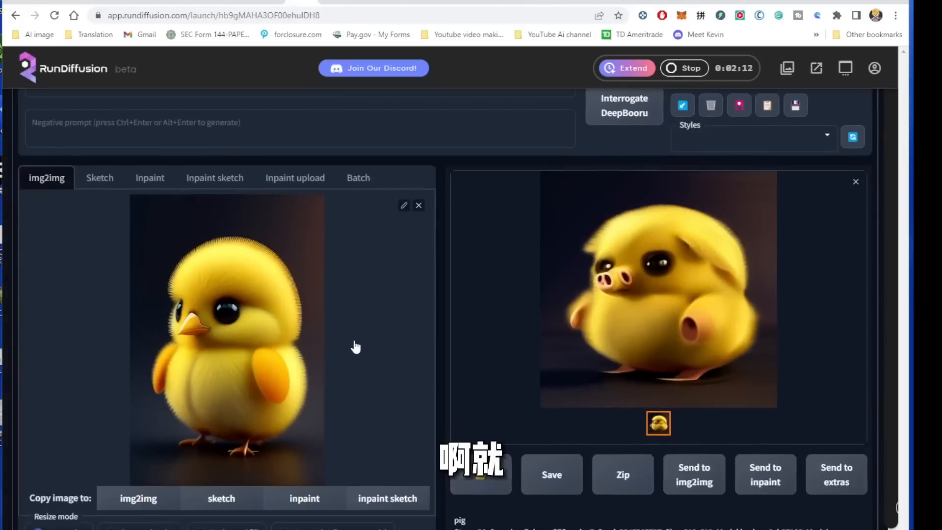
scroll(353, 347, "up", 3)
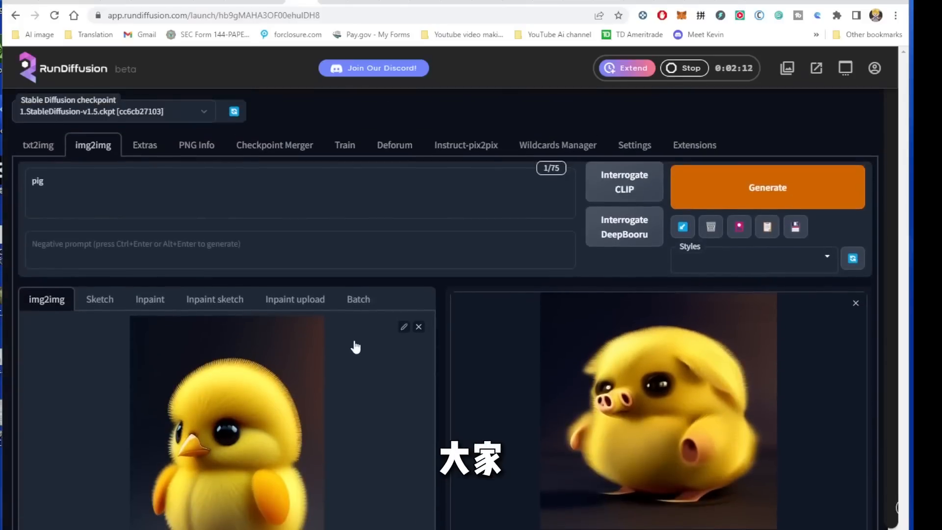
Return to text-to-image and generate a batch of 3 forest images using the DPM++ SDE sampling method
left_click(103, 188)
scroll(230, 221, "down", 1)
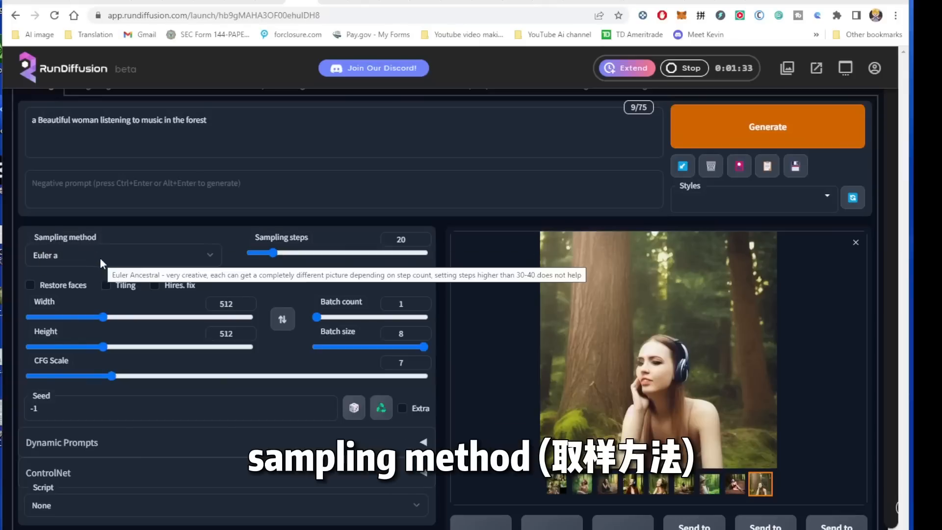
left_click(99, 257)
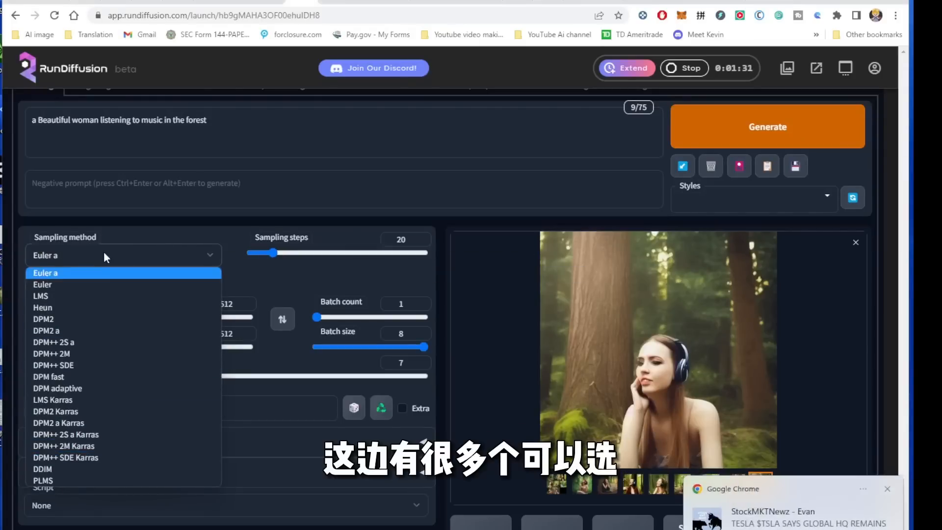
left_click(71, 366)
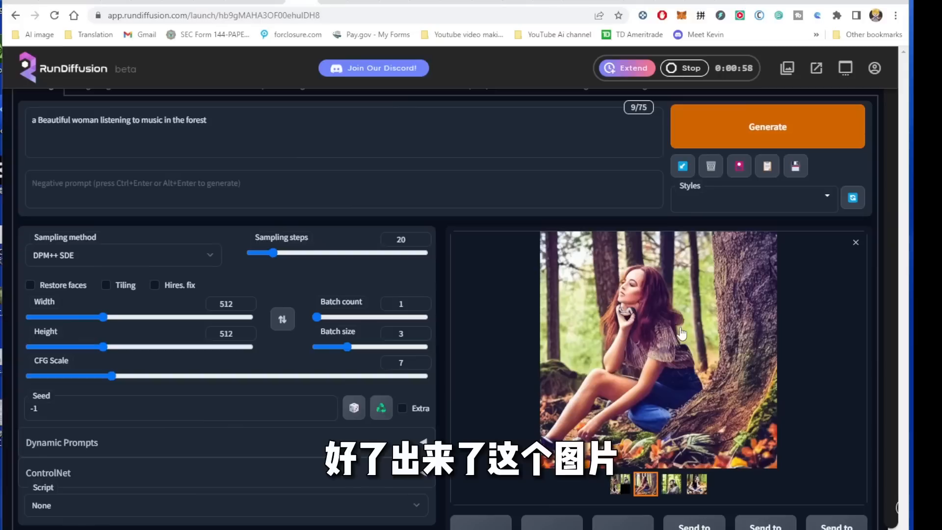
scroll(783, 377, "down", 1)
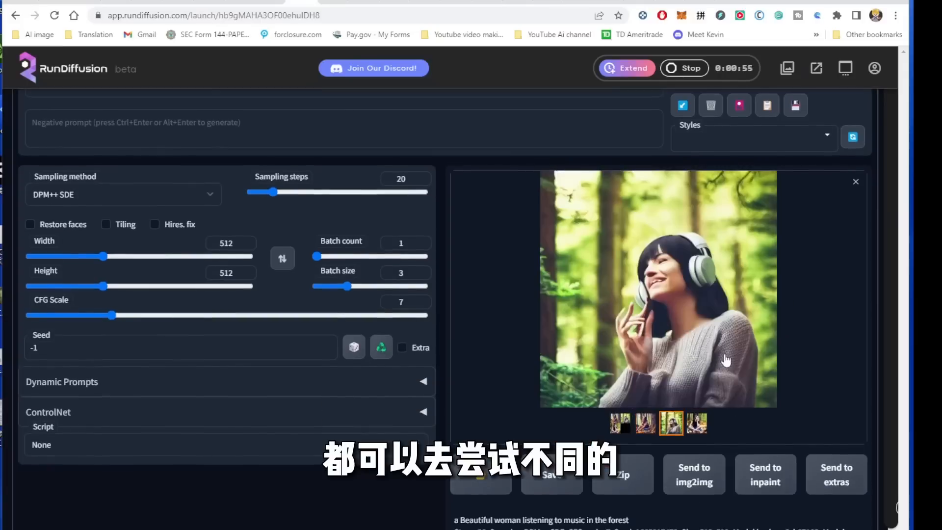
Set the sampling method to DDIM for the prompt about a woman listening to music in the forest
scroll(711, 363, "up", 3)
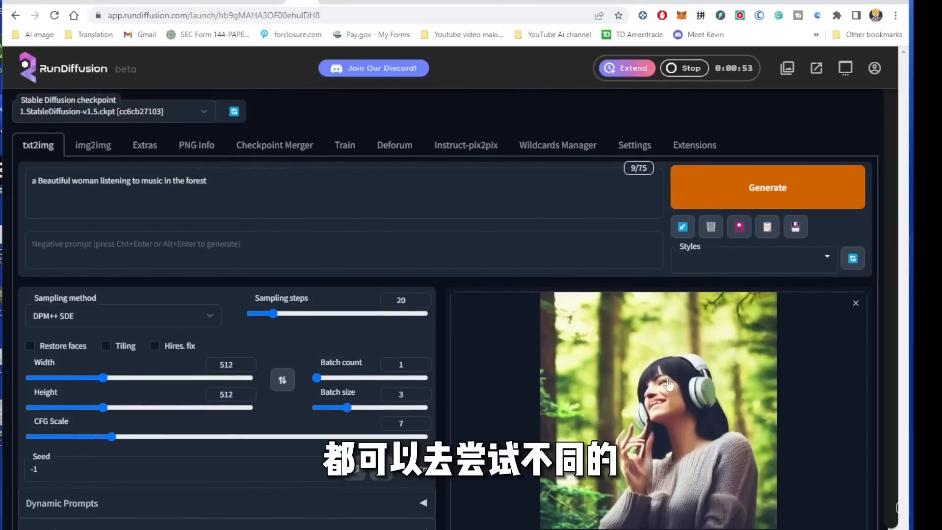
left_click(208, 313)
scroll(207, 314, "down", 2)
scroll(197, 438, "up", 1)
left_click(119, 254)
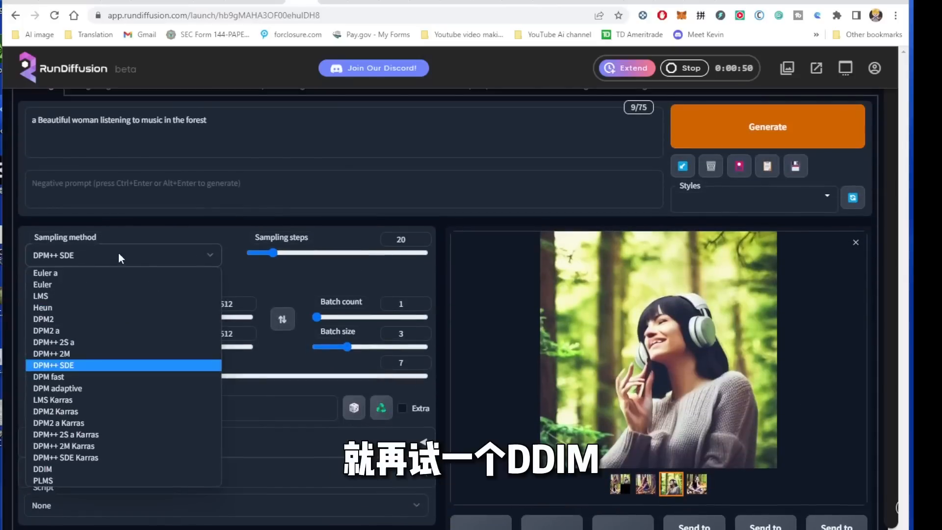
left_click(55, 469)
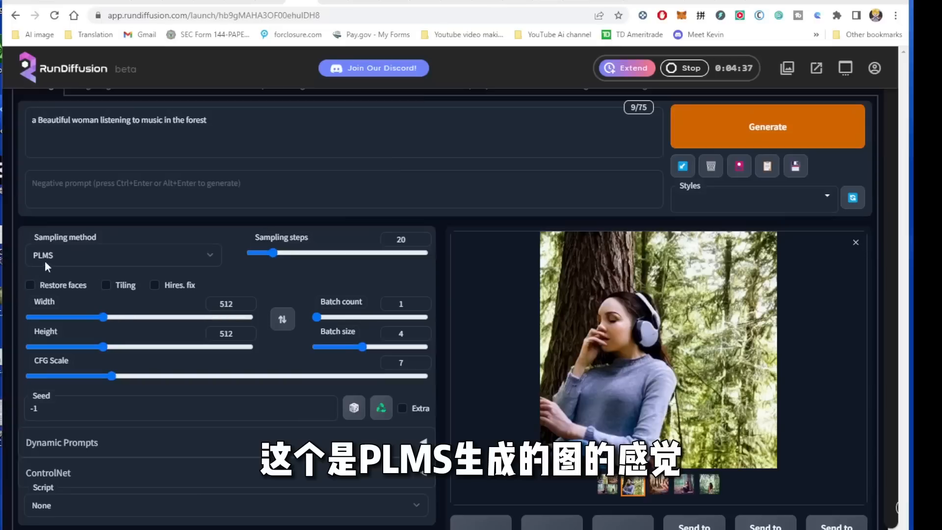
Browse the remaining forest images generated with PLMS and open the choice of sampling methods
left_click(659, 486)
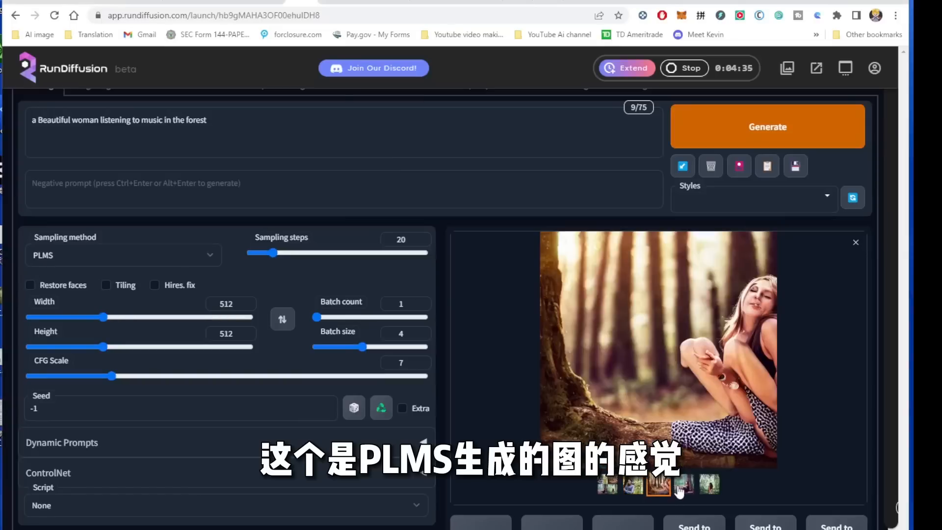
left_click(682, 485)
left_click(709, 483)
left_click(131, 253)
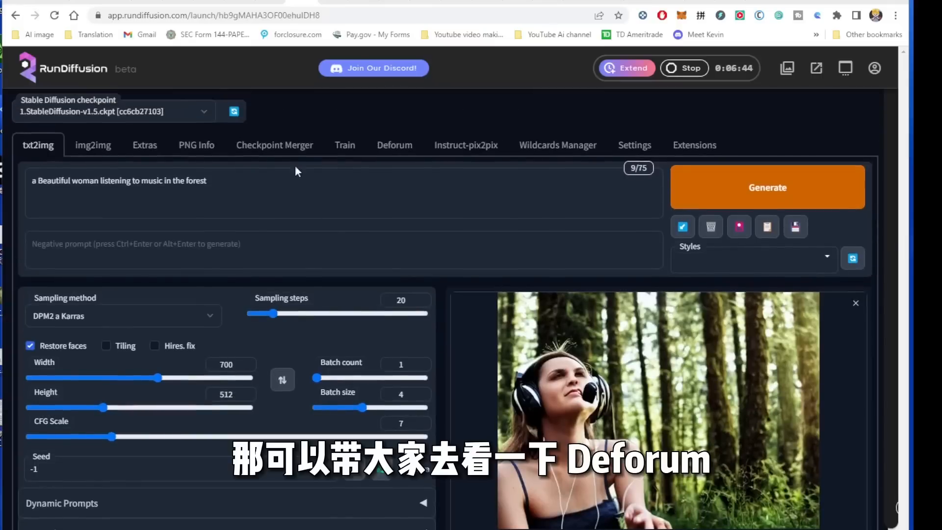
Go to Deforum, view its animation prompts, and set the keyframe max frames to 200
left_click(394, 147)
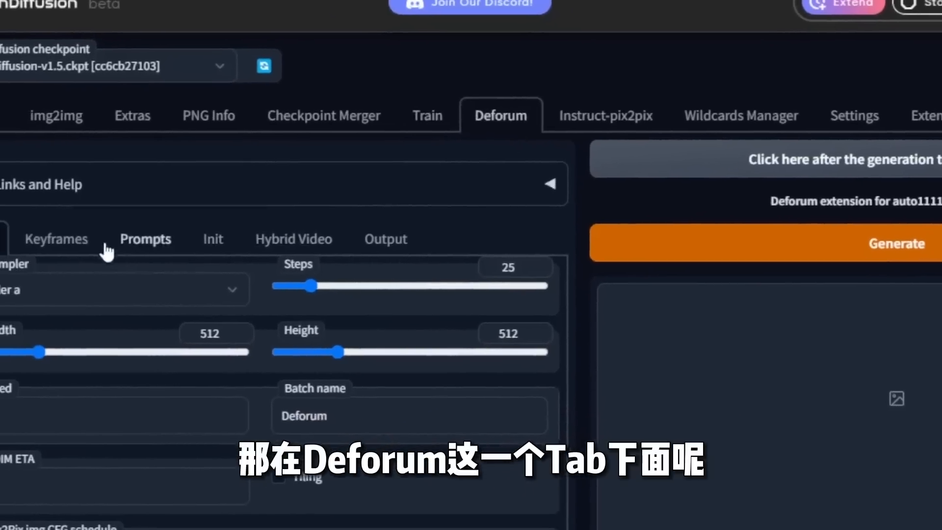
left_click(180, 228)
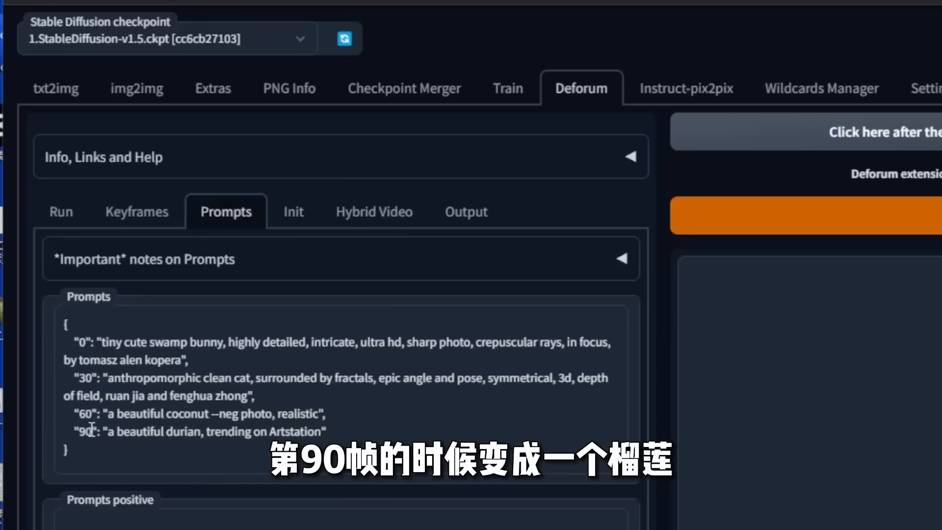
left_click(147, 219)
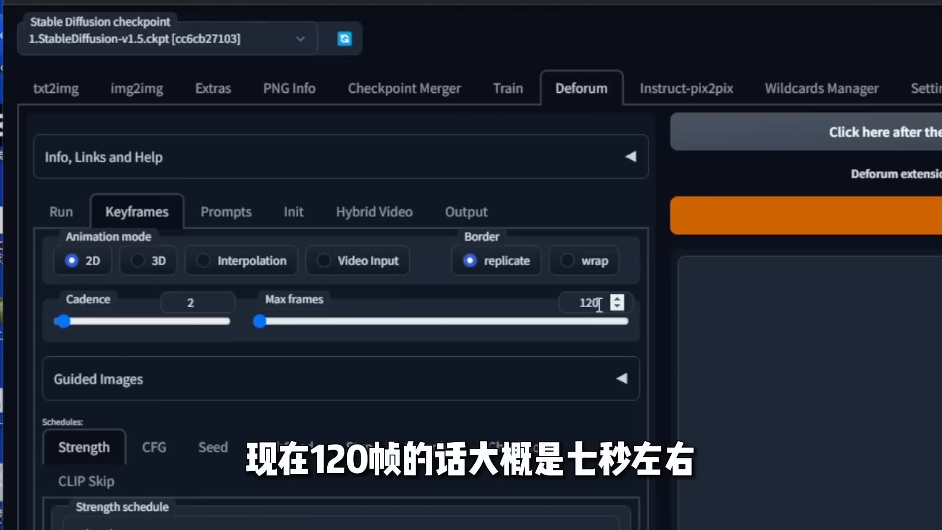
left_click_drag(598, 301, 522, 299)
type("200")
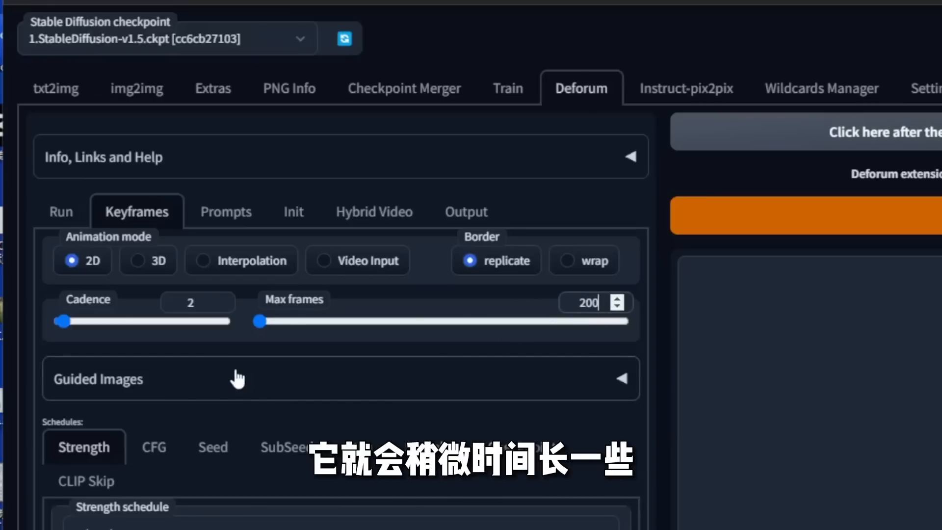
Set the Translation Y motion value to 1 and generate the 2D Deforum animation
mouse_move(67, 306)
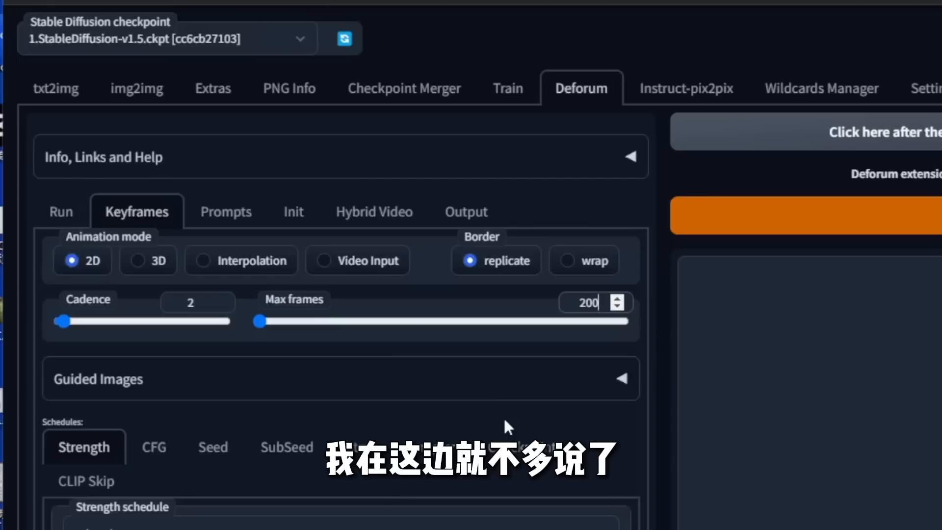
scroll(97, 296, "down", 5)
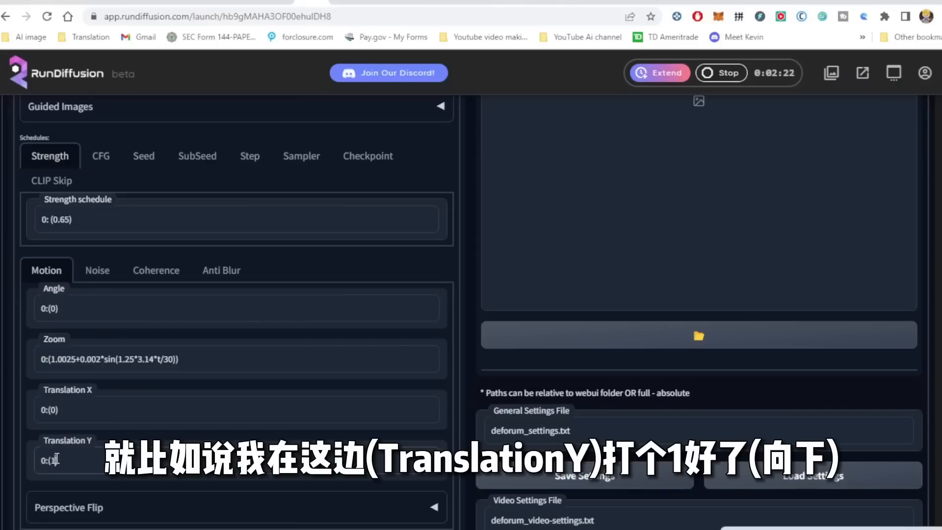
scroll(157, 324, "up", 3)
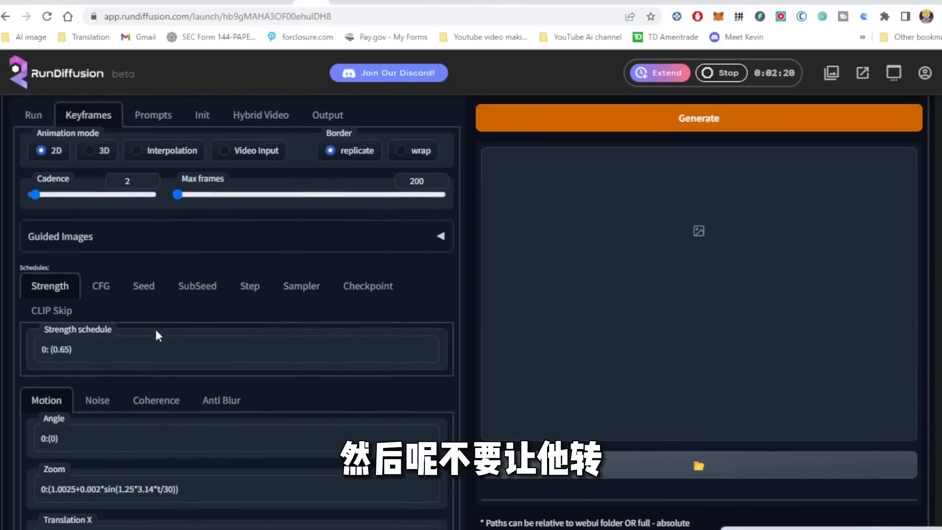
scroll(183, 461, "down", 1)
scroll(175, 466, "up", 4)
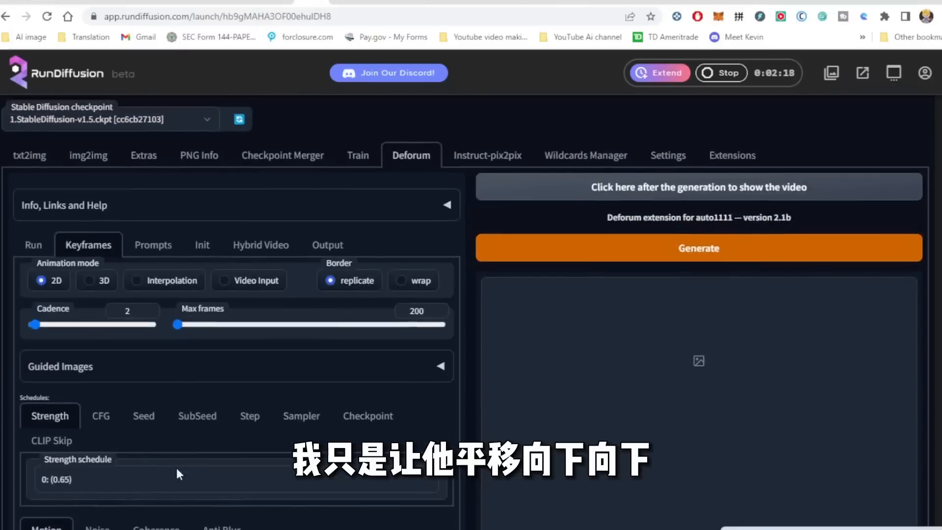
left_click(828, 250)
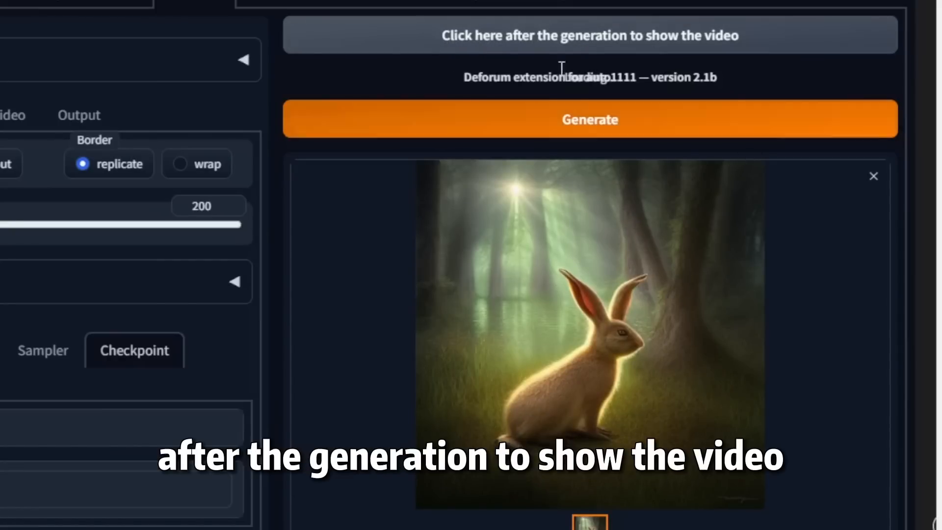
Show and play the generated rabbit animation, and download the video
left_click(505, 27)
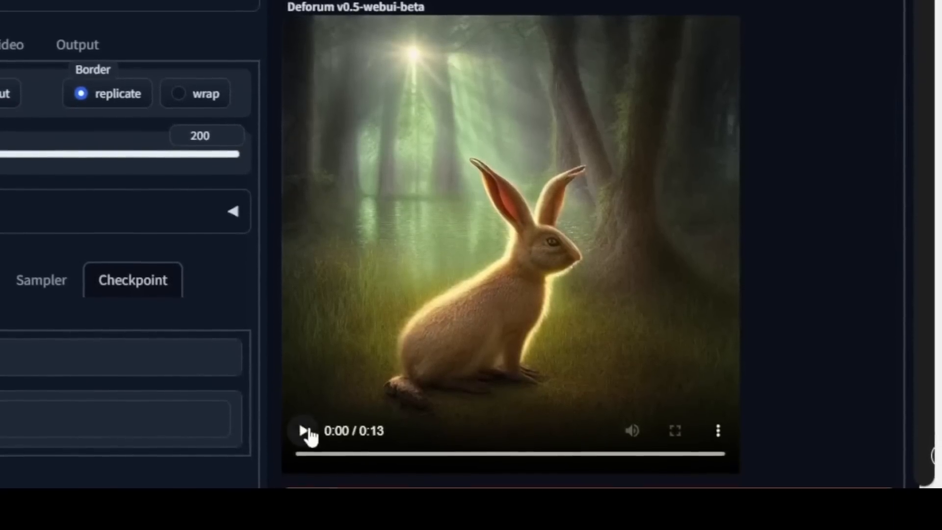
left_click(304, 481)
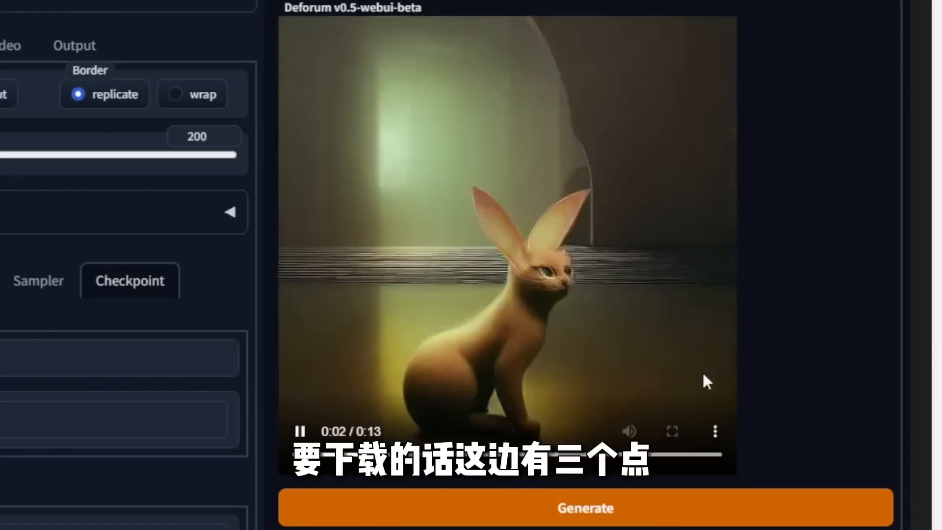
left_click(715, 431)
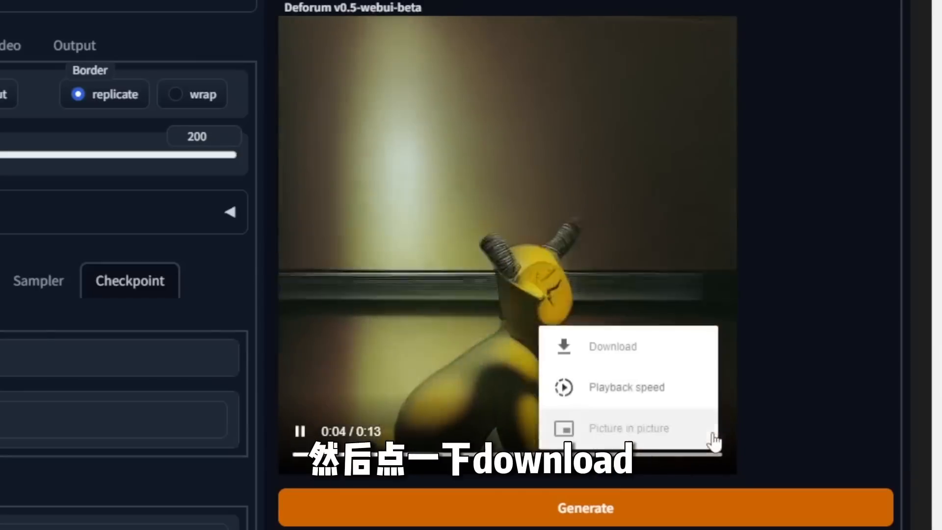
left_click(652, 361)
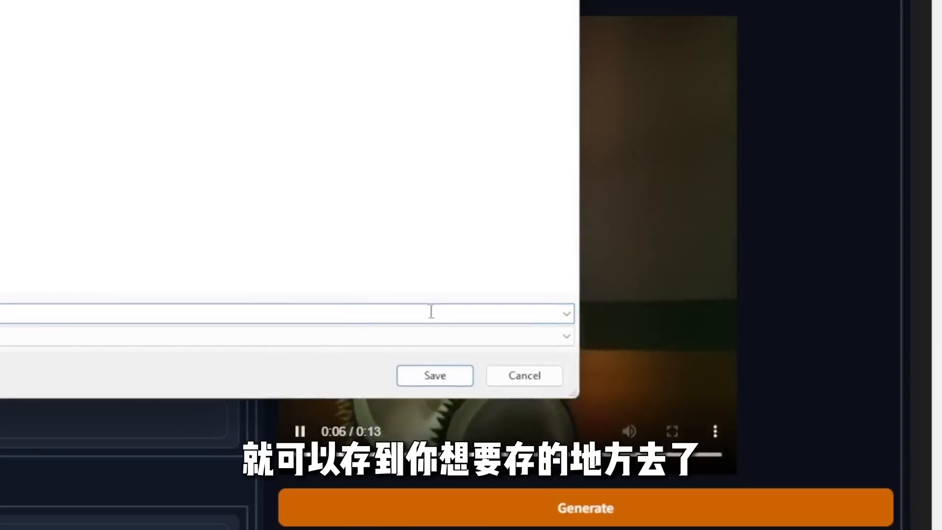